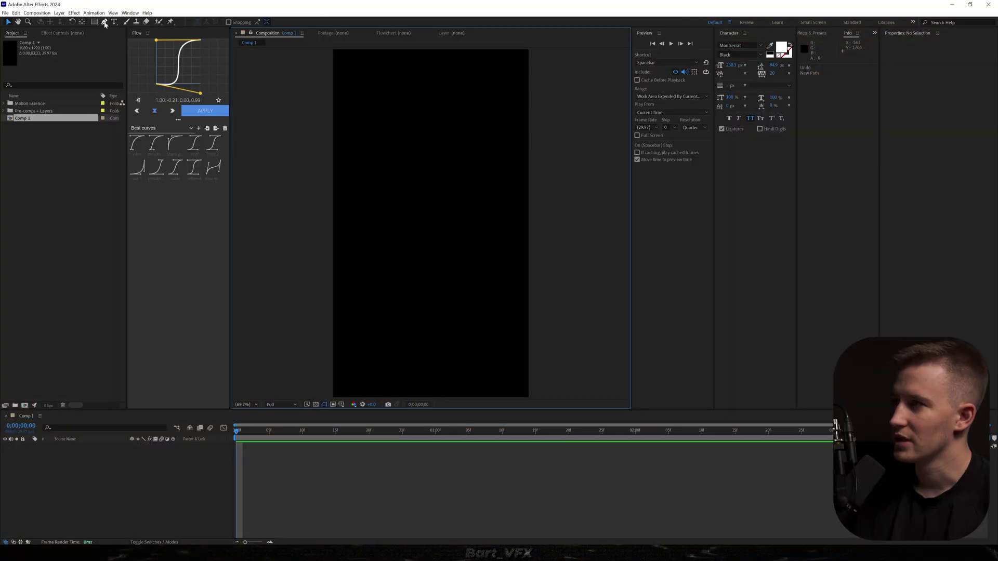
- Draw a horizontal line with the Pen tool near the frame's centre and thicken its stroke to about 149 px
{"action": "left_click", "coordinate": [105, 23]}
{"action": "left_click", "coordinate": [385, 223]}
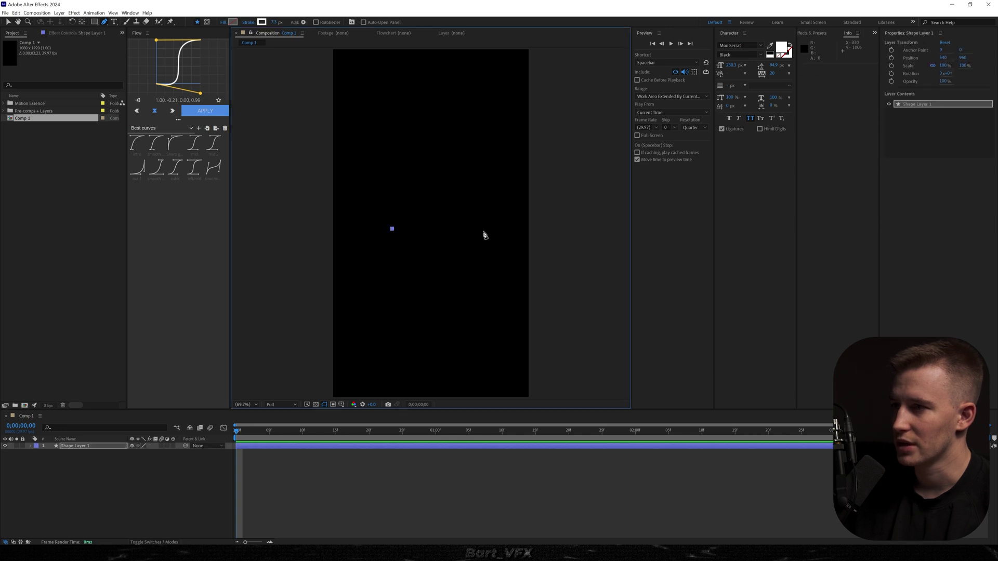
{"action": "left_click", "coordinate": [477, 224]}
{"action": "left_click", "coordinate": [264, 449]}
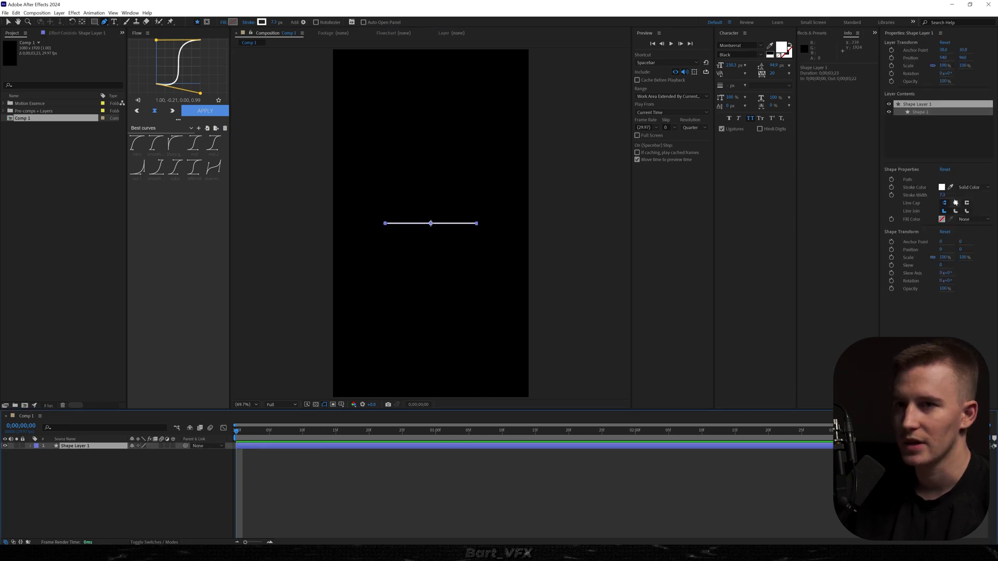
{"action": "left_click_drag", "start_coordinate": [944, 195], "coordinate": [995, 196]}
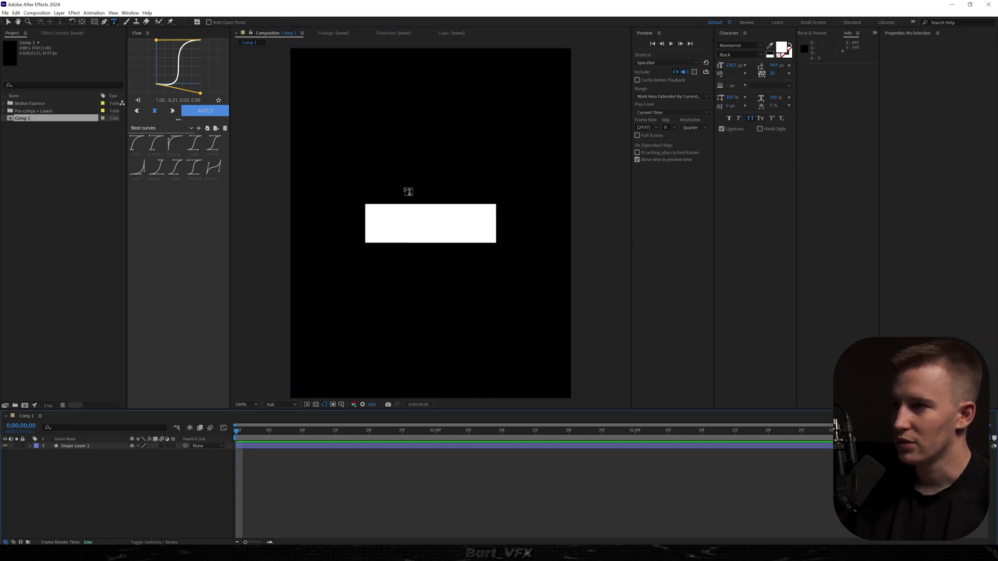
- Add the text "shift" above the white bar and set its font to Ephesis
{"action": "left_click", "coordinate": [377, 131]}
{"action": "type", "text": "shift"}
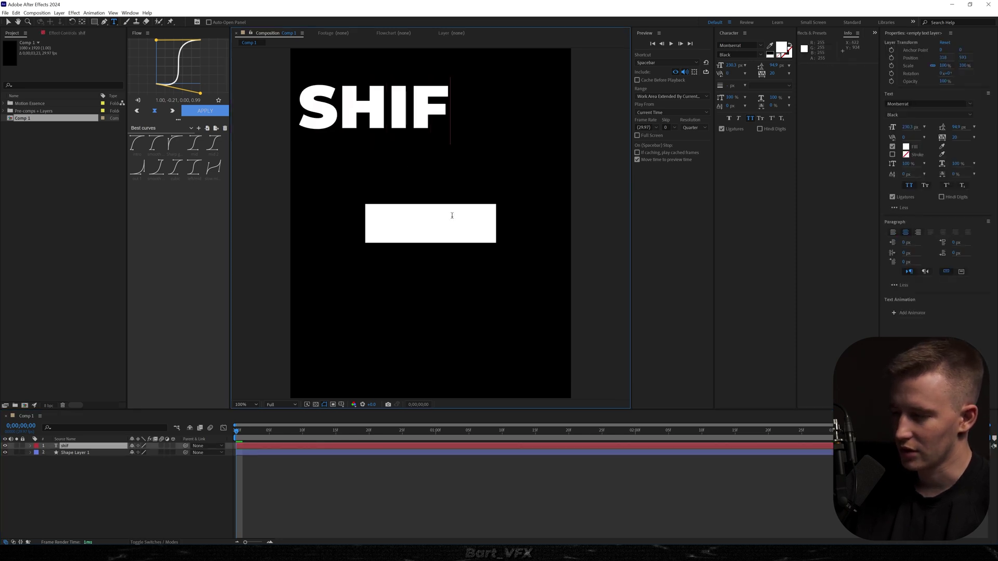
{"action": "left_click", "coordinate": [909, 103]}
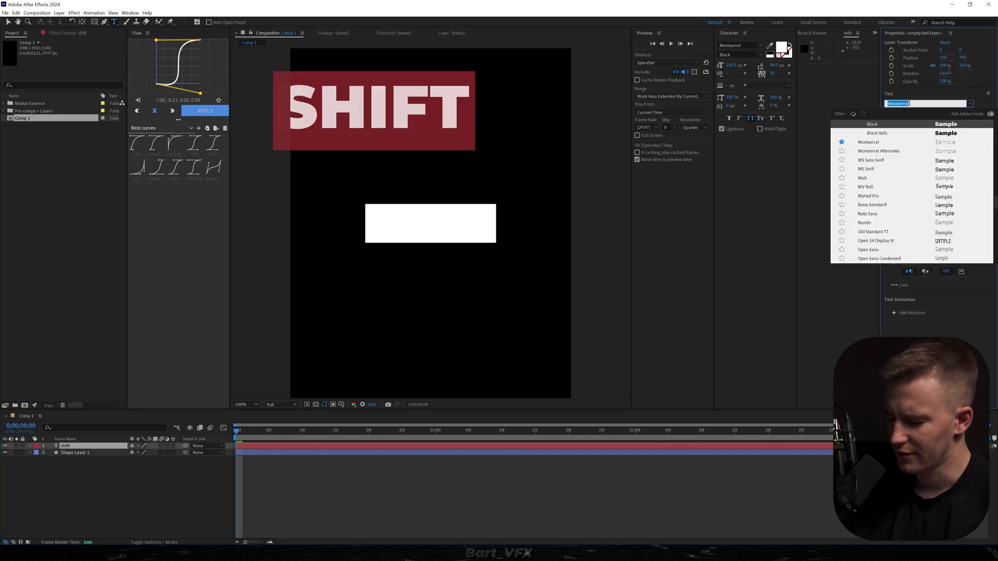
{"action": "type", "text": "ep"}
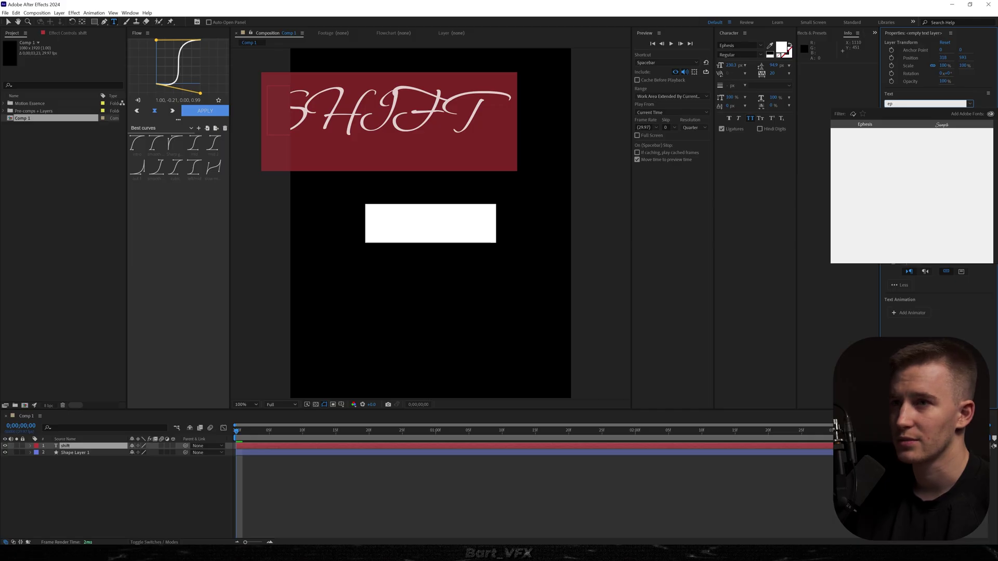
{"action": "key", "text": "Return"}
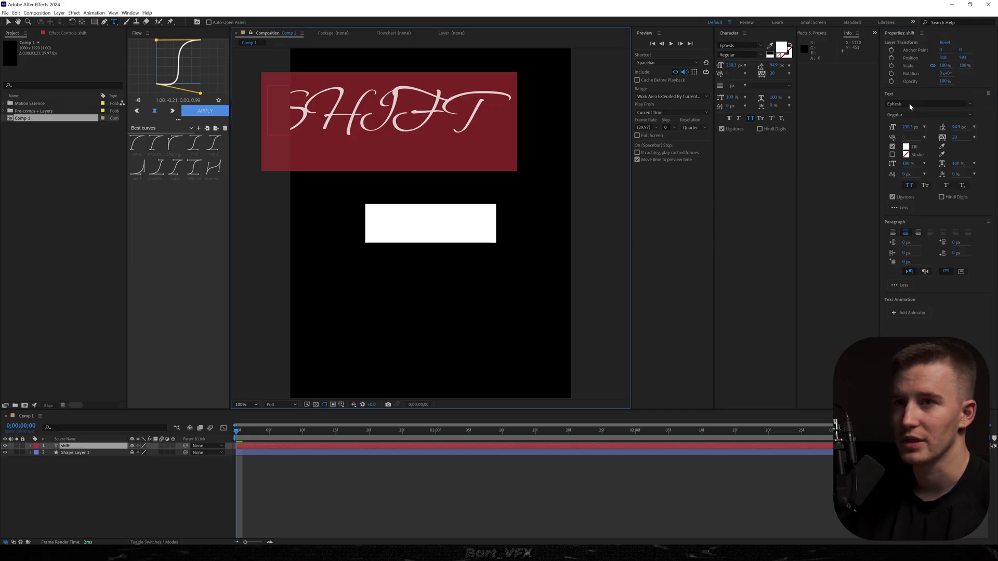
- Turn off All Caps for the text, centre its anchor point, and centre the text layer in the composition
{"action": "left_click", "coordinate": [910, 186]}
{"action": "left_click", "coordinate": [297, 476]}
{"action": "left_click", "coordinate": [294, 446]}
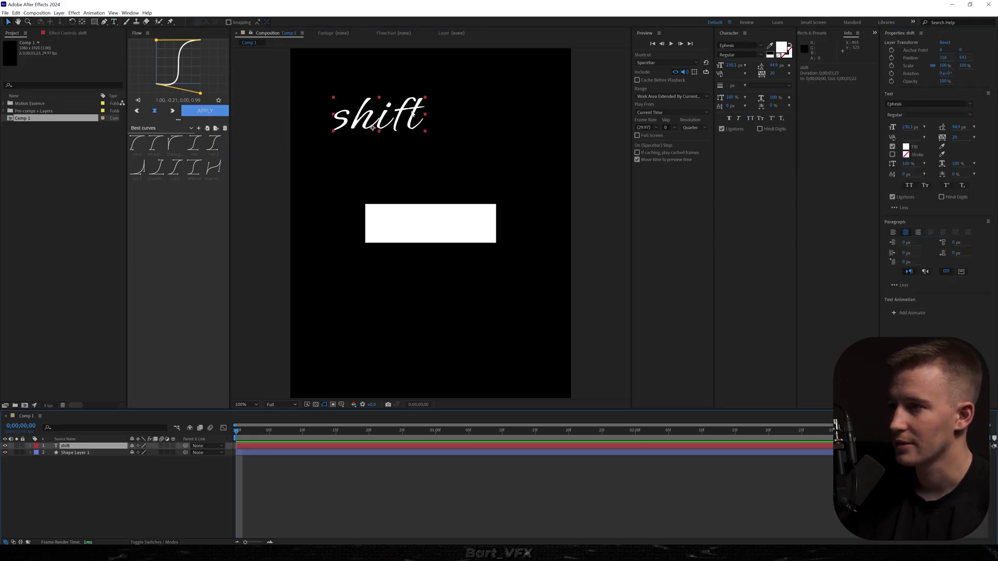
{"action": "key", "text": "ctrl+alt+Home"}
{"action": "key", "text": "ctrl+Home"}
- Set the fill colour of the "shift" text to black
{"action": "double_click", "coordinate": [443, 230]}
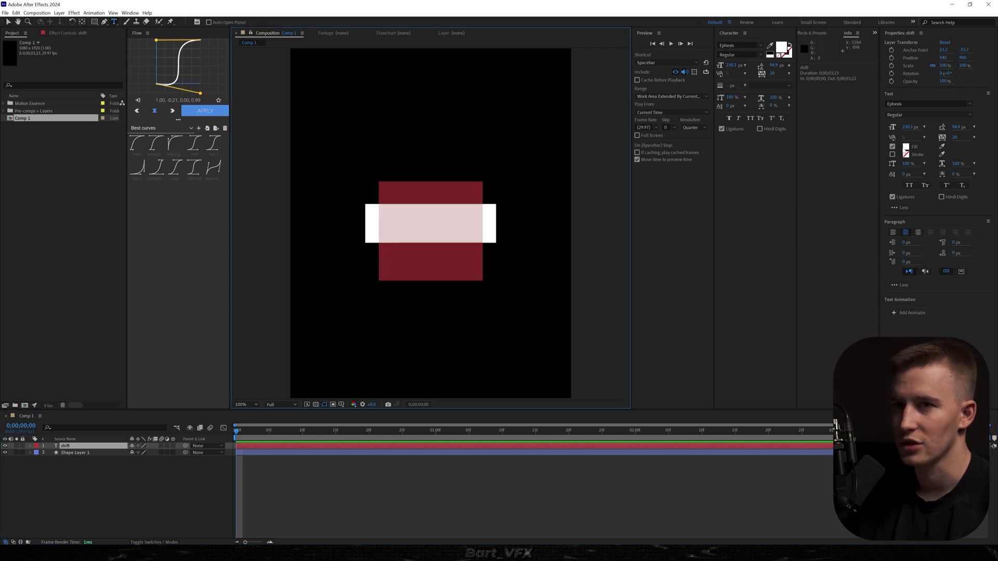
{"action": "left_click", "coordinate": [905, 147]}
{"action": "left_click_drag", "start_coordinate": [200, 275], "coordinate": [18, 401]}
{"action": "left_click", "coordinate": [280, 238]}
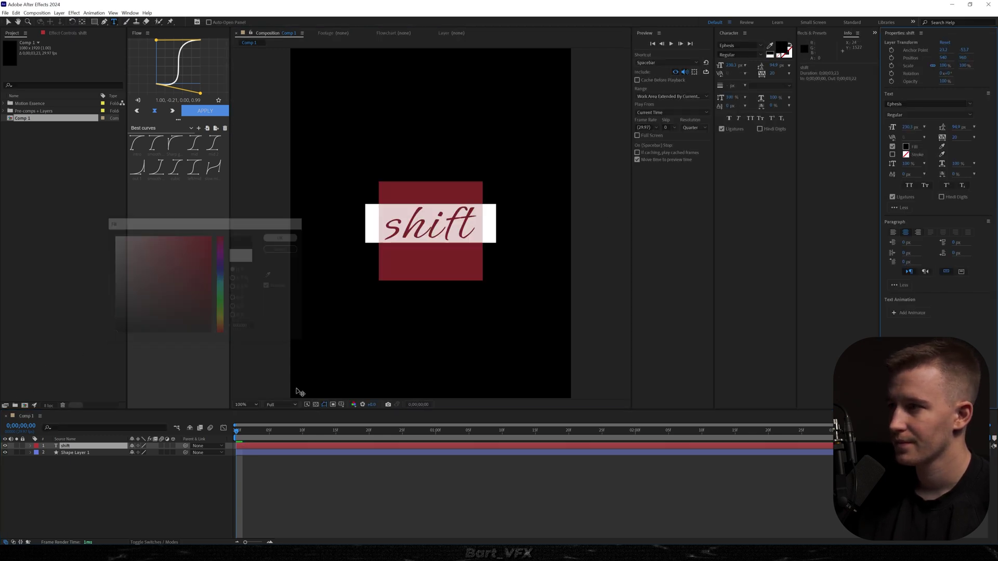
- Scale Shape Layer 1 up to about 128% so the white bar extends further around the text
{"action": "left_click", "coordinate": [306, 453]}
{"action": "left_click_drag", "start_coordinate": [146, 461], "coordinate": [254, 462]}
{"action": "left_click", "coordinate": [318, 505]}
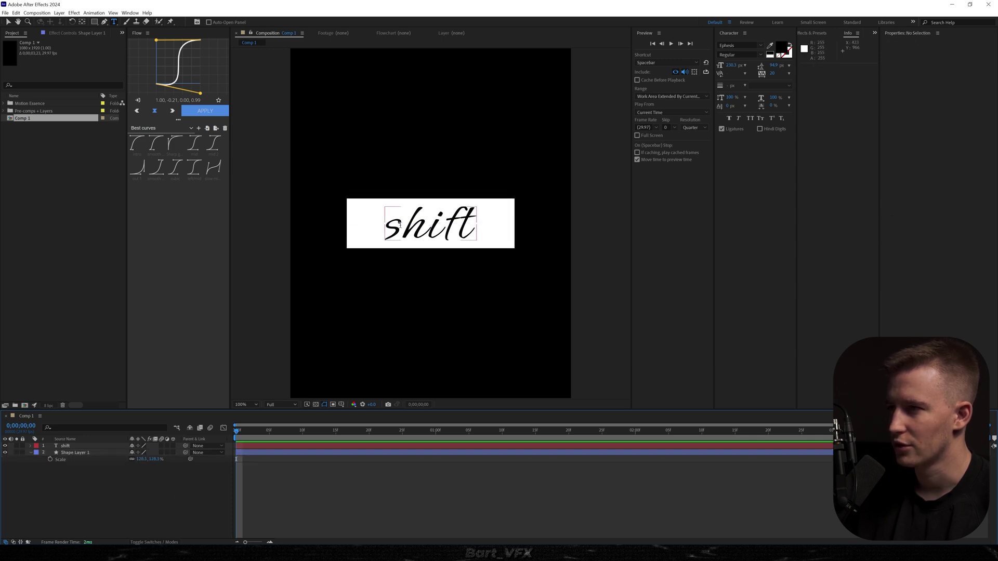
- Capitalise only the first letter of the text by applying All Caps to the "s"
{"action": "left_click_drag", "start_coordinate": [400, 225], "coordinate": [384, 227]}
{"action": "left_click", "coordinate": [909, 186]}
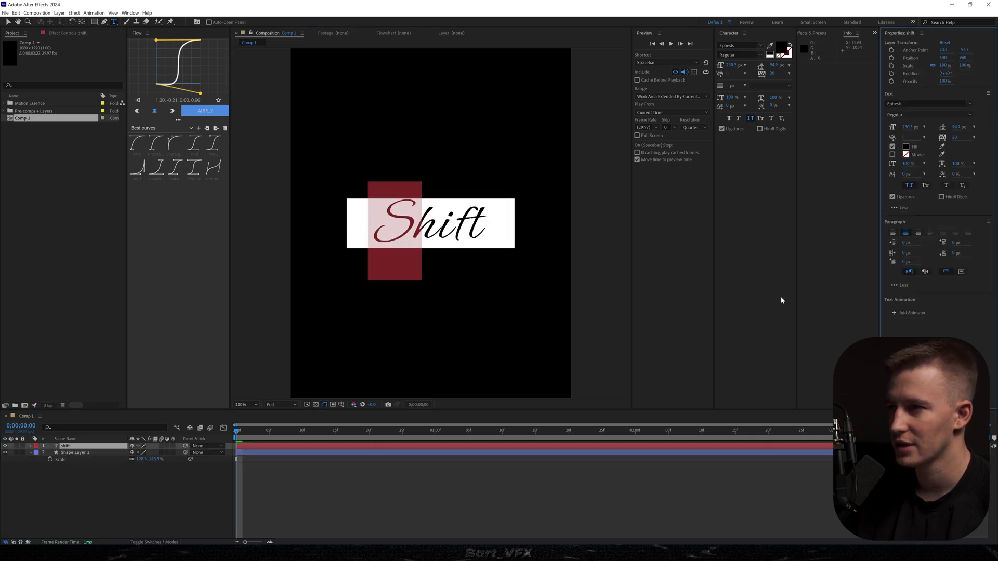
{"action": "left_click", "coordinate": [401, 516]}
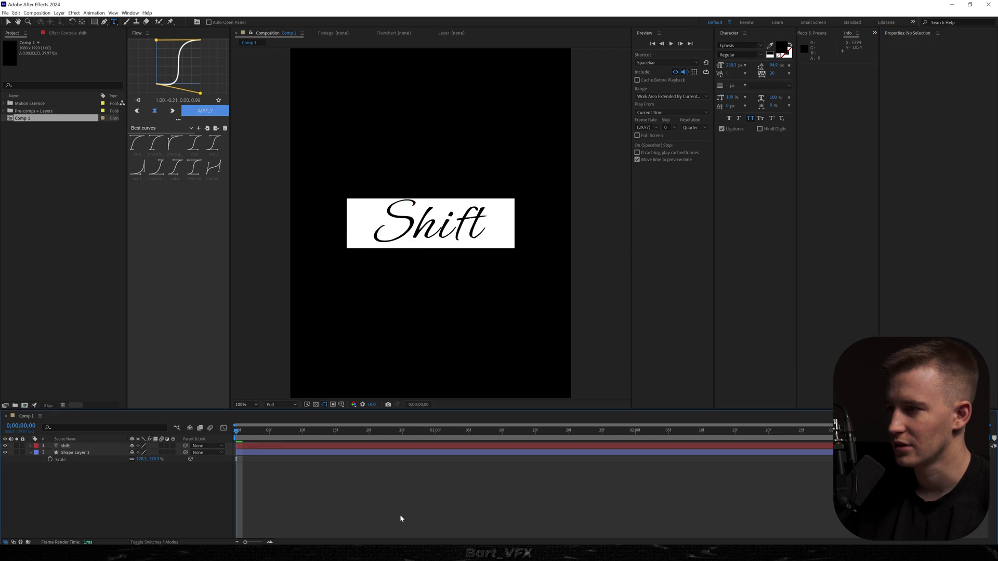
- Rename Shape Layer 1 as Line
{"action": "left_click", "coordinate": [74, 453]}
{"action": "type", "text": "Lin"}
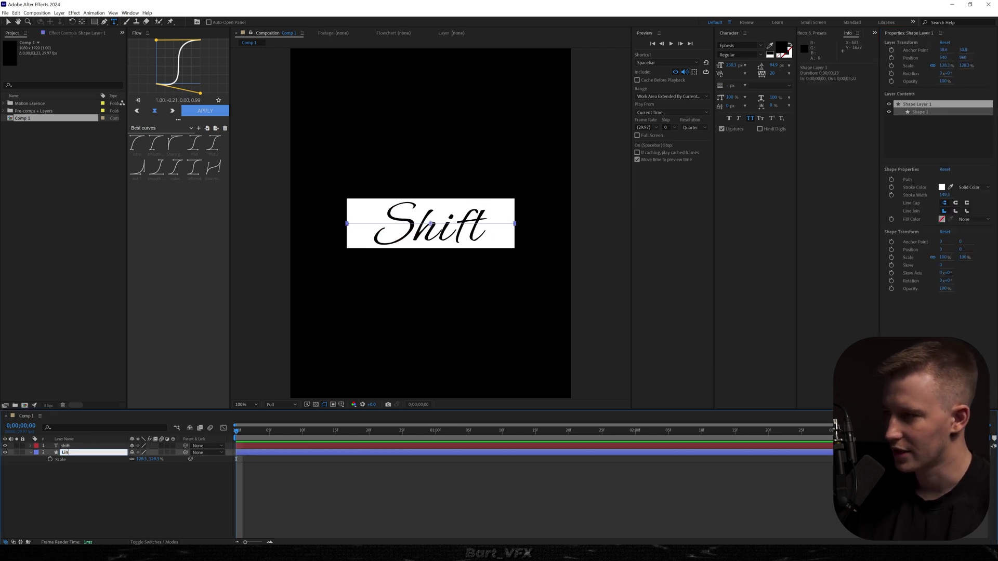
{"action": "type", "text": "e"}
{"action": "key", "text": "Return"}
- Apply the Roughen Edges effect to the Line layer
{"action": "key", "text": "ctrl+space"}
{"action": "type", "text": "rough"}
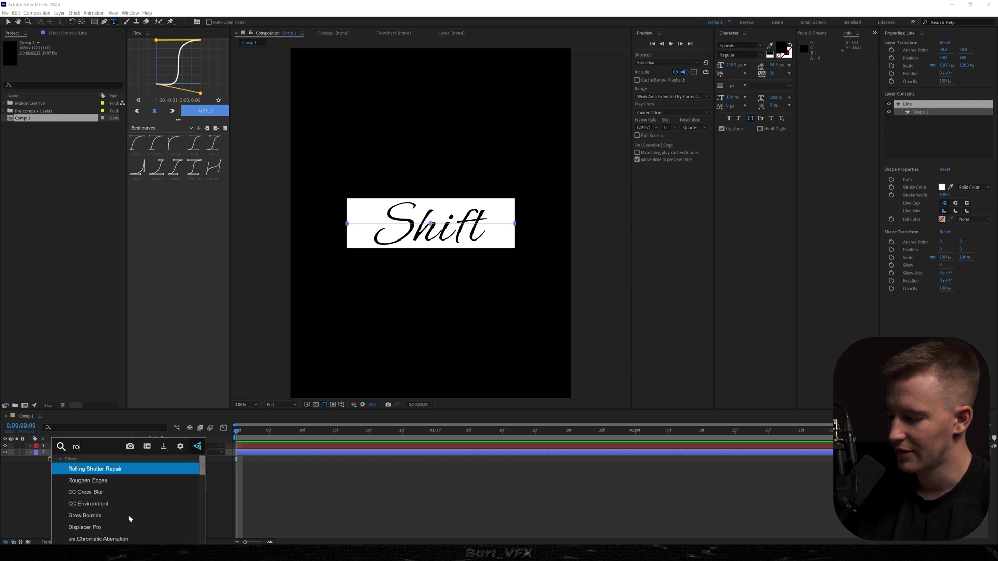
{"action": "key", "text": "Return"}
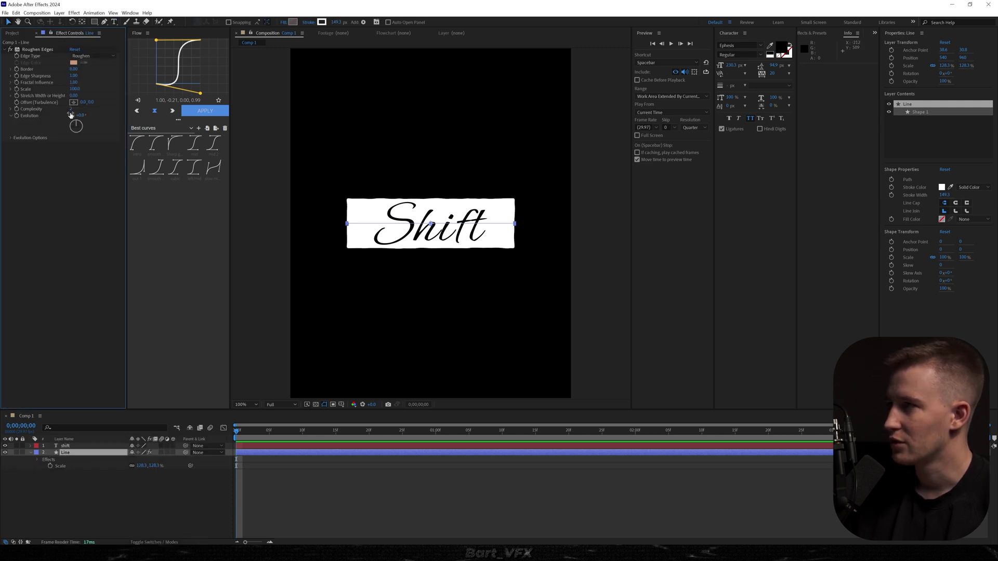
- Set the Roughen Edges Border to about 38, Complexity to 10, and Stretch Width or Height to 100
{"action": "left_click_drag", "start_coordinate": [74, 70], "coordinate": [90, 70]}
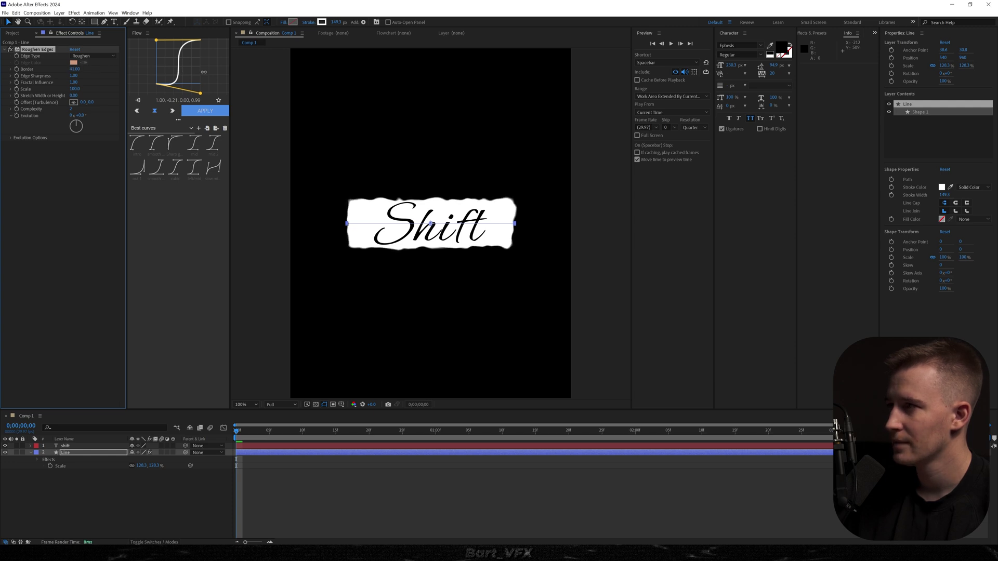
{"action": "left_click", "coordinate": [60, 196]}
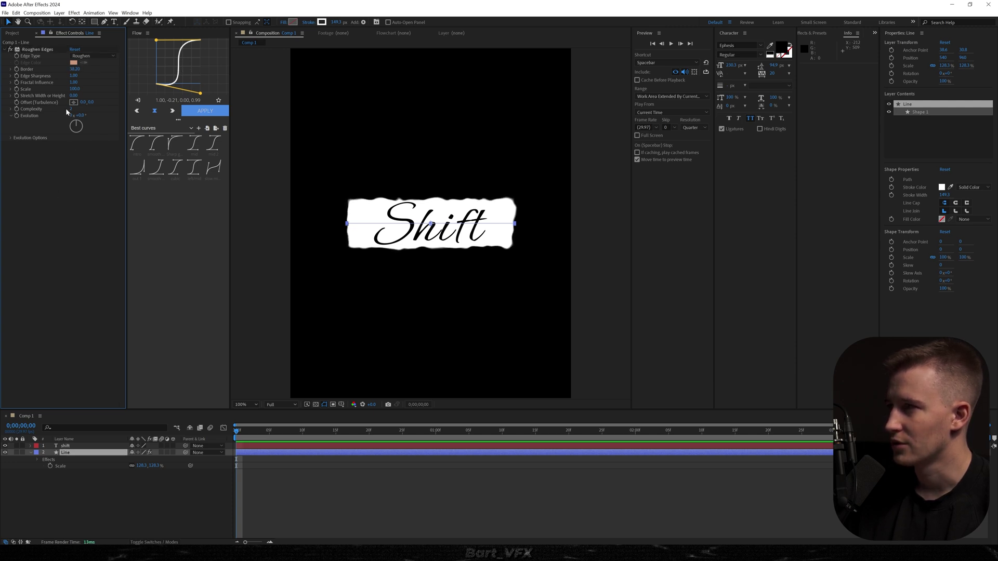
{"action": "left_click_drag", "start_coordinate": [71, 111], "coordinate": [284, 122]}
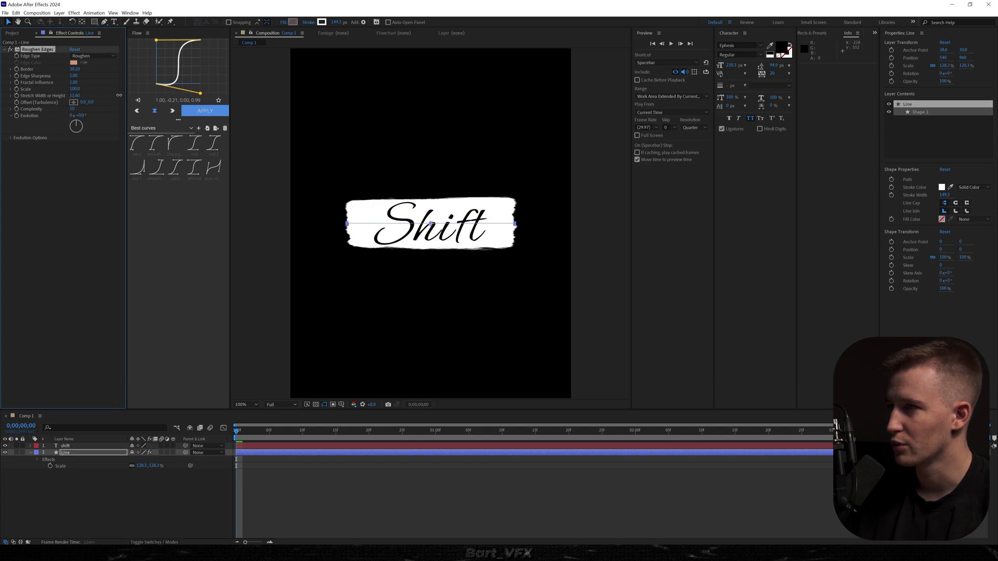
{"action": "left_click", "coordinate": [51, 200]}
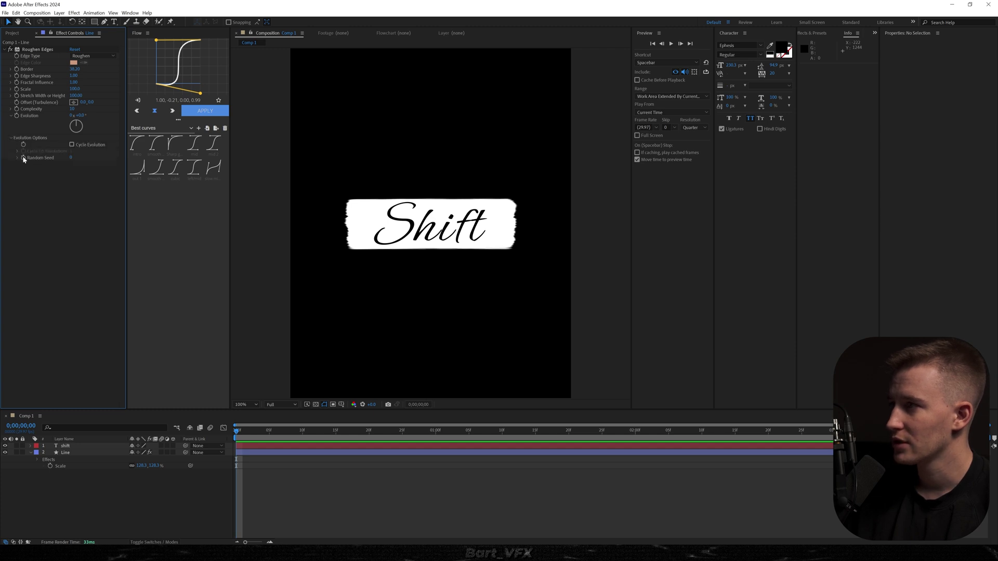
- Add the expression time*6 to the Roughen Edges Random Seed, preview it, and return to the first frame
{"action": "left_click", "coordinate": [23, 158], "text": "alt"}
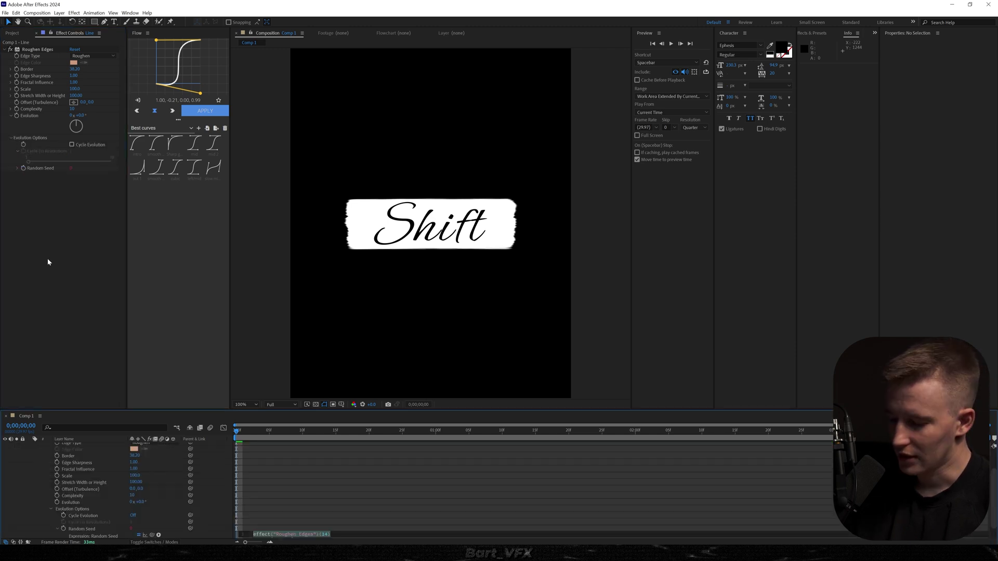
{"action": "type", "text": "time*6"}
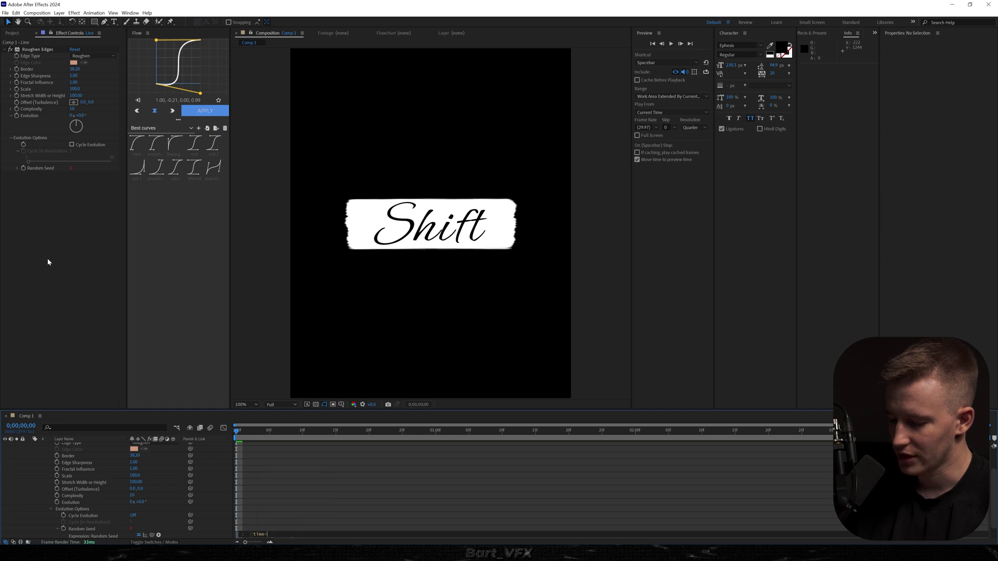
{"action": "left_click", "coordinate": [298, 476]}
{"action": "key", "text": "space"}
{"action": "left_click", "coordinate": [131, 486]}
{"action": "key", "text": "u"}
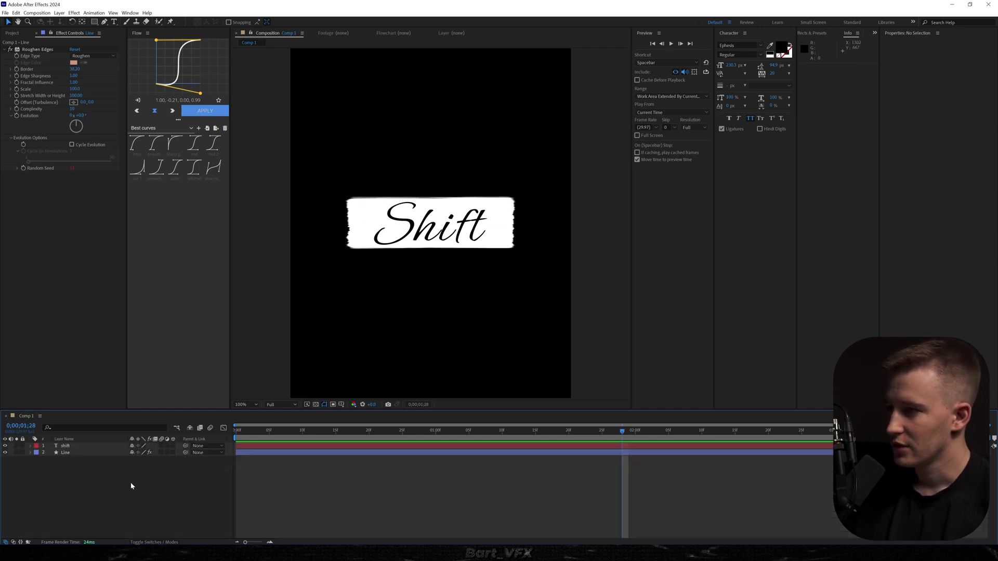
{"action": "key", "text": "Home"}
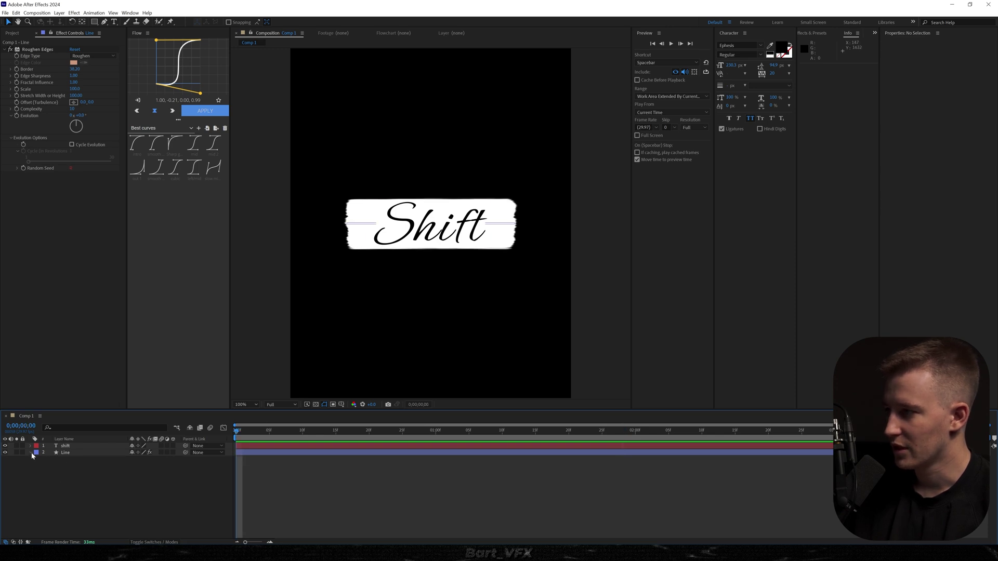
- Add Trim Paths to the Line layer and keyframe End from 0% at the start to 100% at about frame 23
{"action": "left_click", "coordinate": [177, 460]}
{"action": "left_click", "coordinate": [151, 409]}
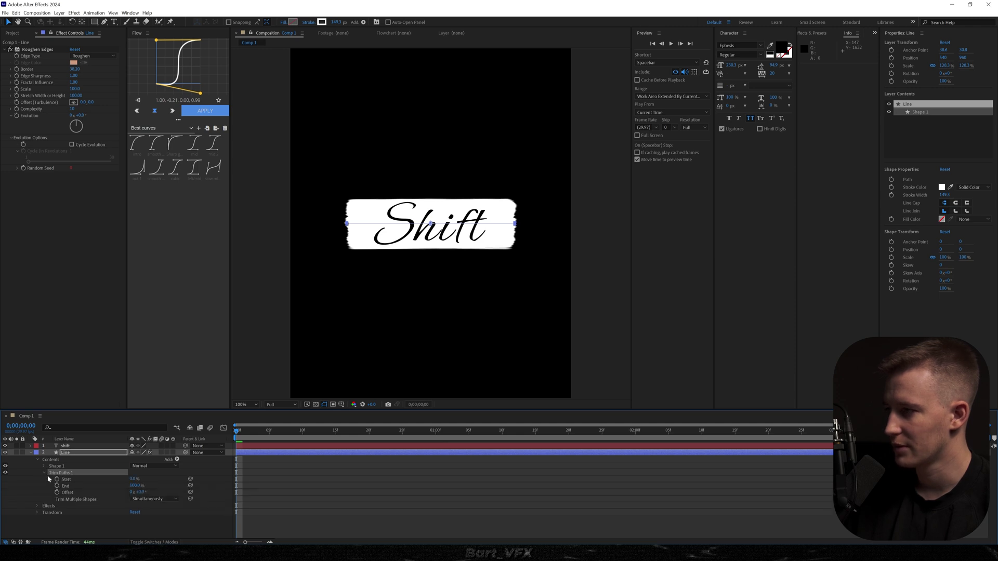
{"action": "left_click", "coordinate": [56, 486]}
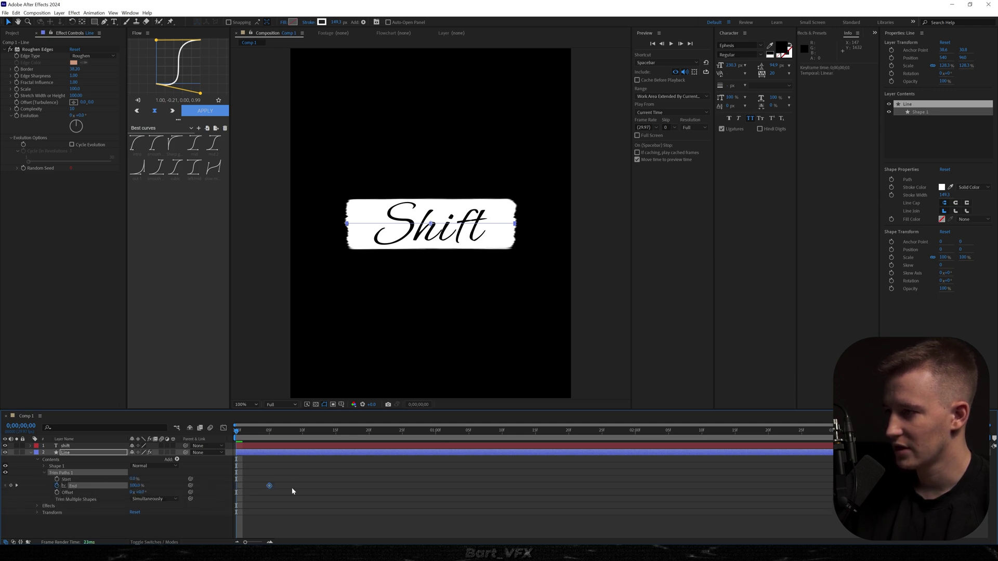
{"action": "left_click_drag", "start_coordinate": [139, 488], "coordinate": [4, 491]}
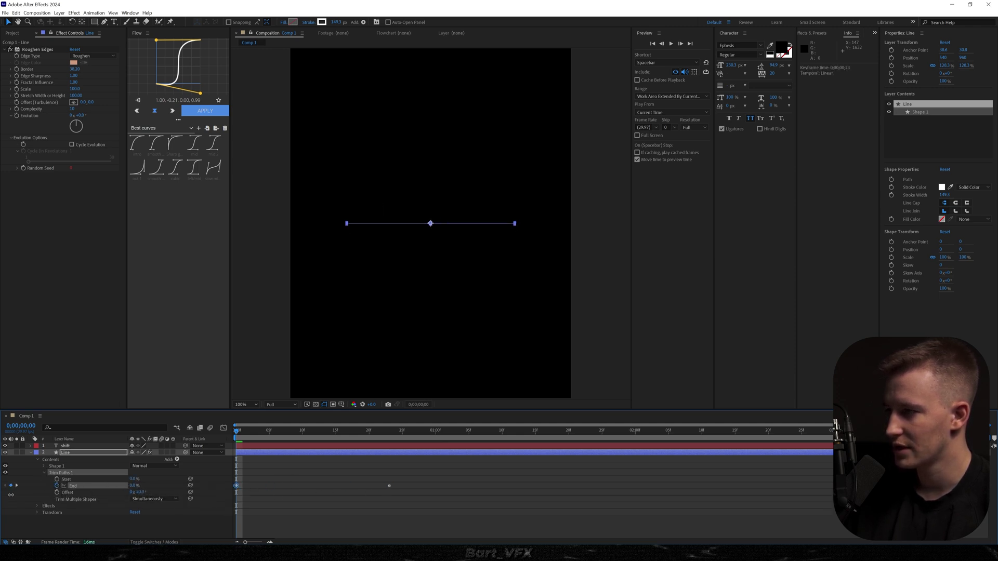
- Apply Easy Ease to both End keyframes, reshape their speed graph into a steep central peak with gradual ends, and preview the reveal
{"action": "left_click_drag", "start_coordinate": [435, 468], "coordinate": [225, 504]}
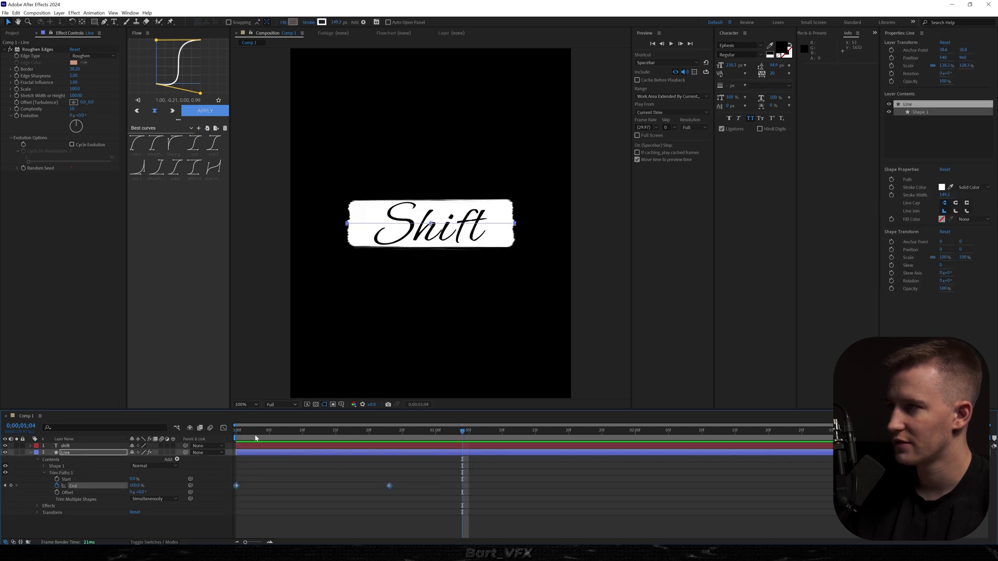
{"action": "key", "text": "F9"}
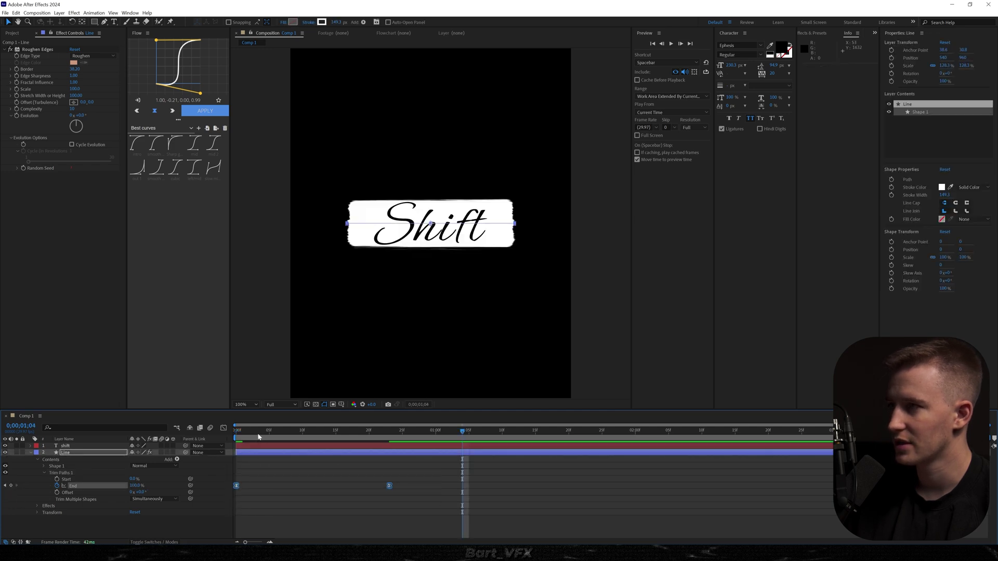
{"action": "left_click", "coordinate": [223, 428]}
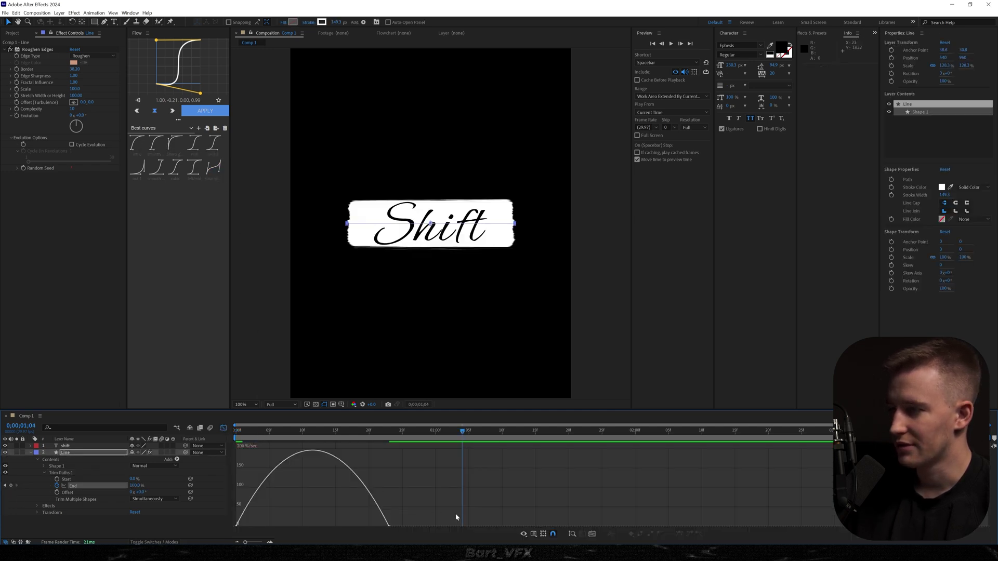
{"action": "left_click", "coordinate": [591, 534]}
{"action": "scroll", "coordinate": [485, 478], "scroll_direction": "down", "scroll_amount": 3}
{"action": "left_click_drag", "start_coordinate": [419, 487], "coordinate": [296, 517]}
{"action": "key", "text": "space"}
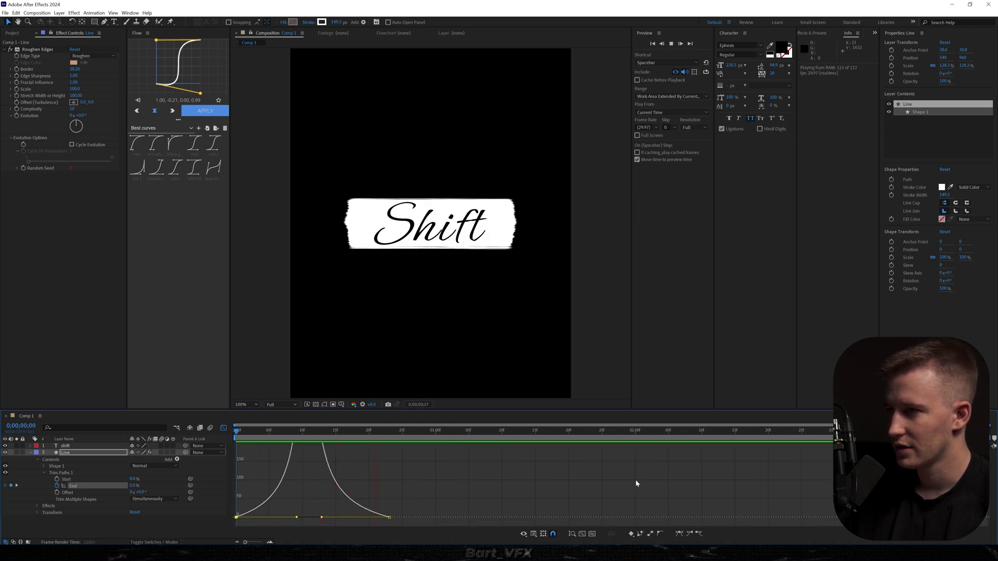
- Show the transparency grid and step back to frame 7 to examine the text beyond the partly revealed line
{"action": "left_click_drag", "start_coordinate": [238, 430], "coordinate": [321, 395]}
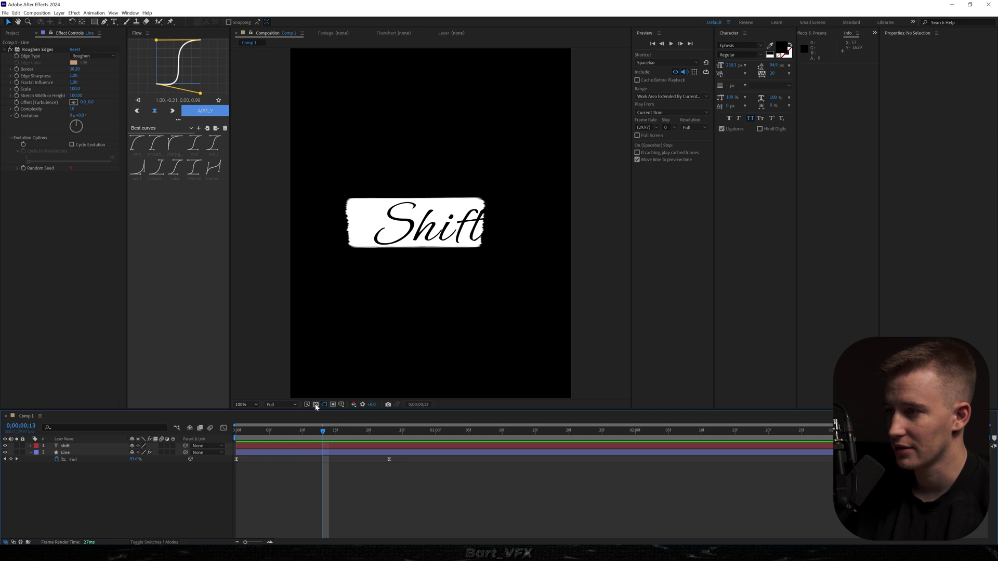
{"action": "left_click", "coordinate": [316, 405]}
{"action": "key", "text": "Page_Up"}
{"action": "key", "text": "Page_Up"}
{"action": "key", "text": "Page_Up"}
{"action": "key", "text": "Page_Up"}
{"action": "key", "text": "Page_Up"}
{"action": "key", "text": "Page_Up"}
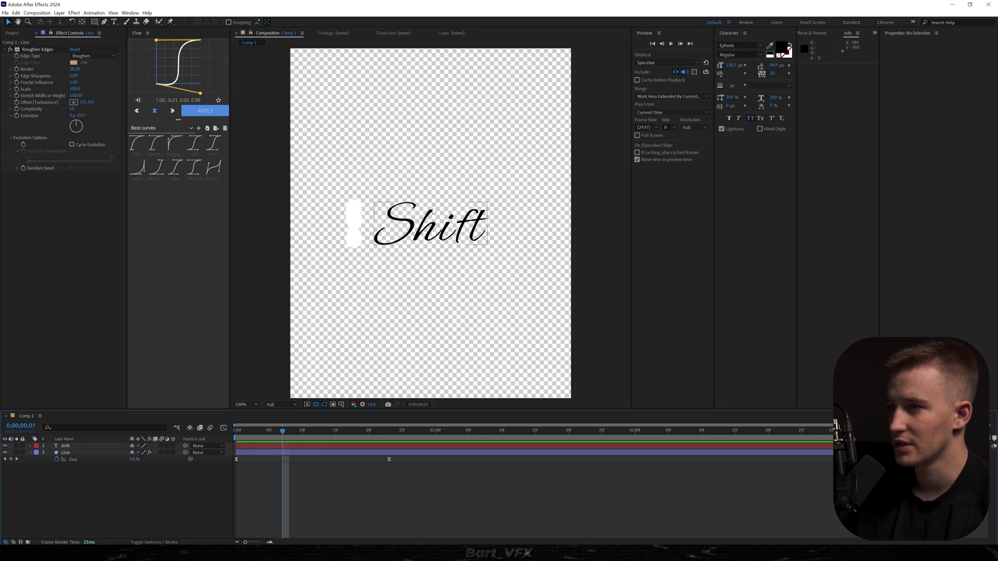
- Duplicate the Line layer
{"action": "left_click", "coordinate": [65, 452]}
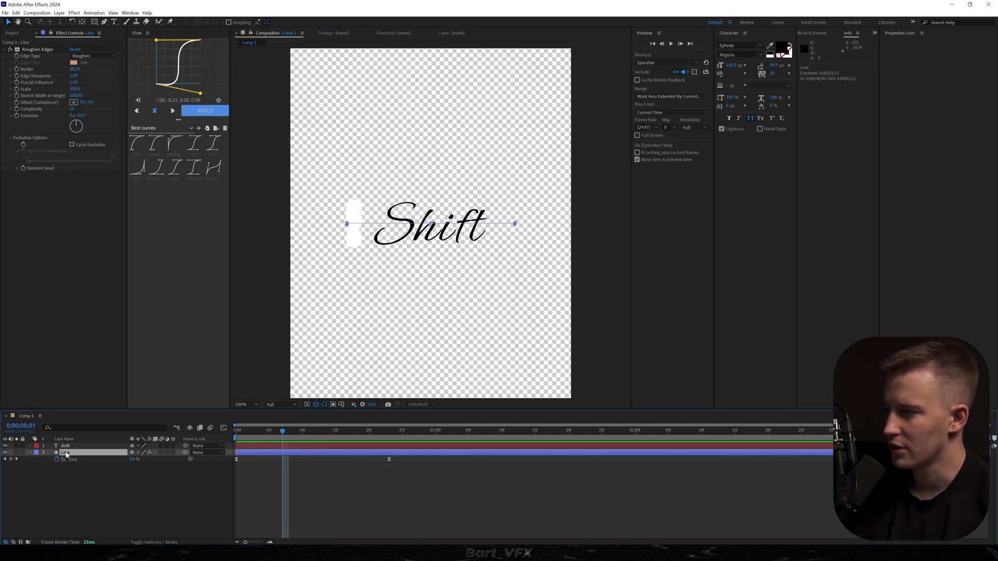
{"action": "key", "text": "ctrl+d"}
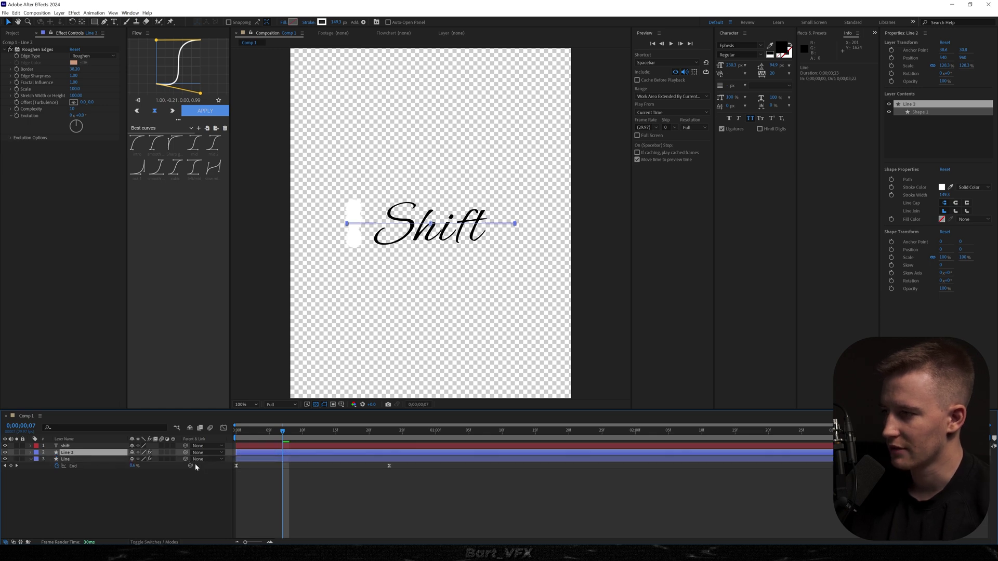
- Use Line 2 as the track matte for the shift text layer and preview the reveal from the start
{"action": "key", "text": "F4"}
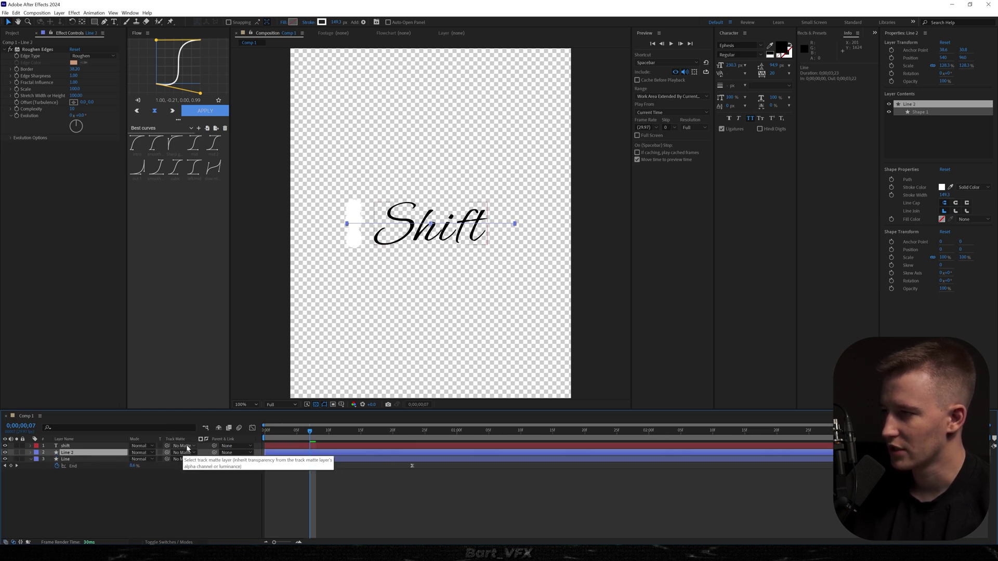
{"action": "left_click", "coordinate": [187, 447]}
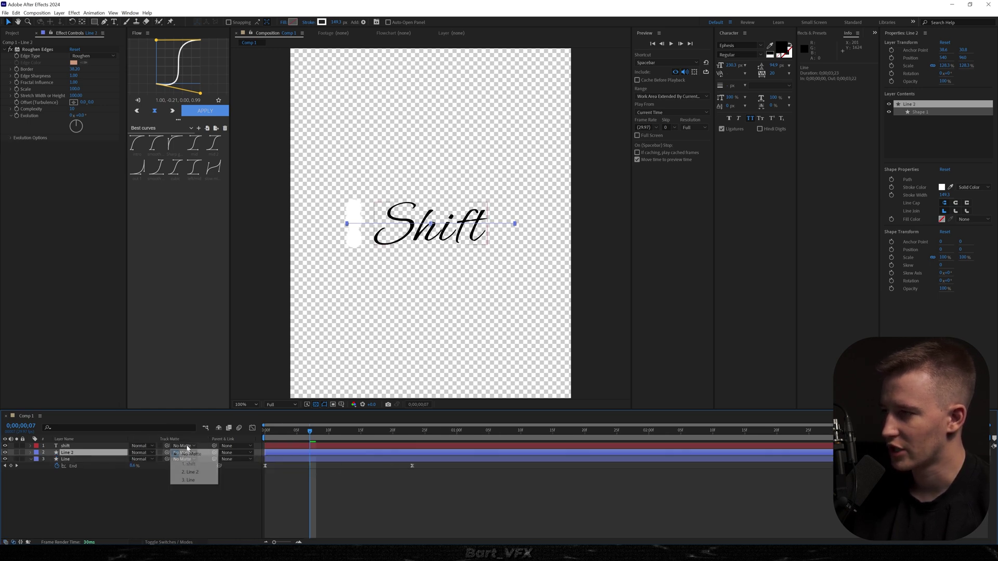
{"action": "left_click", "coordinate": [192, 472]}
{"action": "left_click", "coordinate": [574, 490]}
{"action": "key", "text": "Home"}
{"action": "key", "text": "space"}
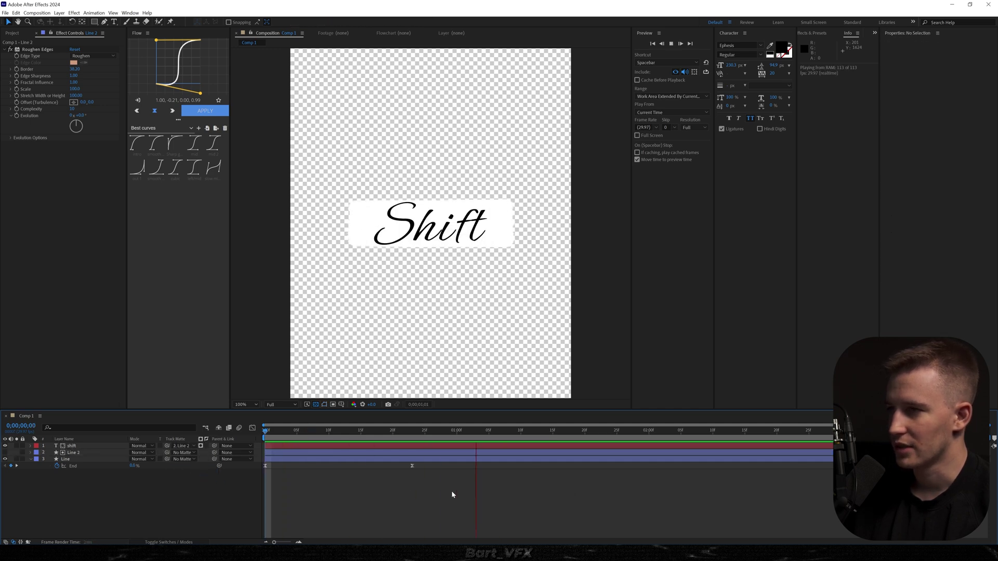
- Add an Inner Shadow layer style to the Line layer, with Distance 0 and an enlarged Size for soft dark edges
{"action": "left_click", "coordinate": [65, 460]}
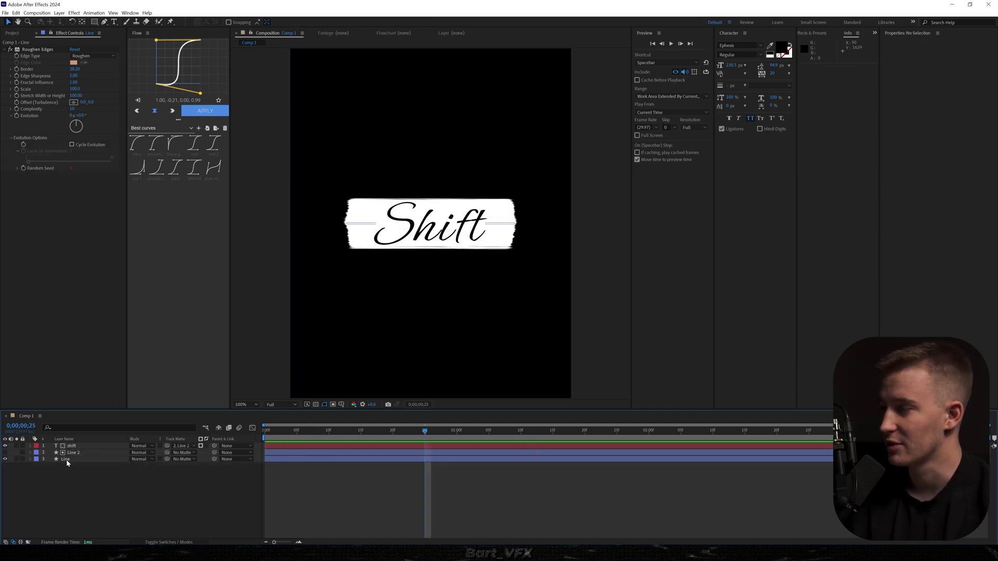
{"action": "right_click", "coordinate": [66, 462]}
{"action": "mouse_move", "coordinate": [125, 343]}
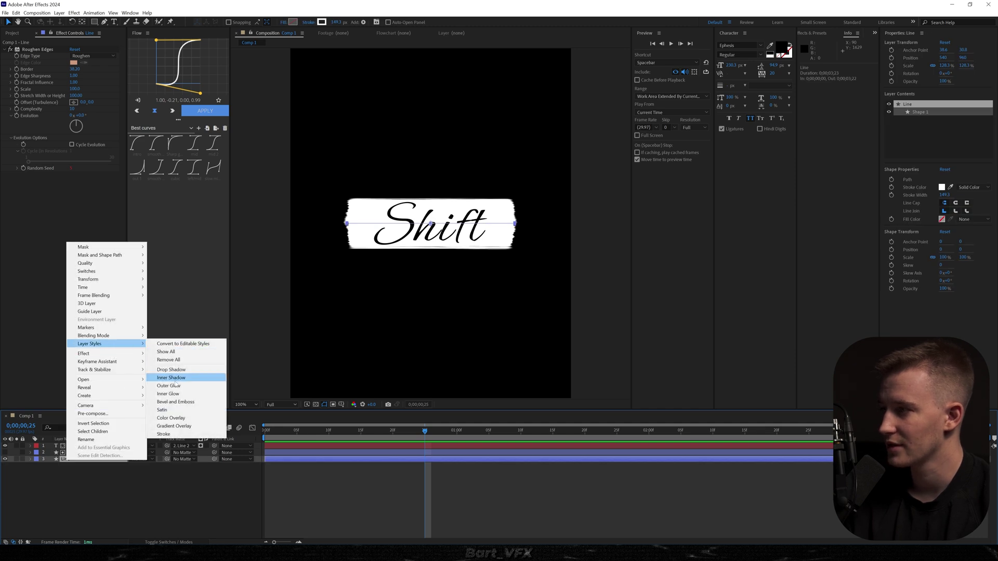
{"action": "left_click", "coordinate": [171, 378]}
{"action": "left_click", "coordinate": [44, 499]}
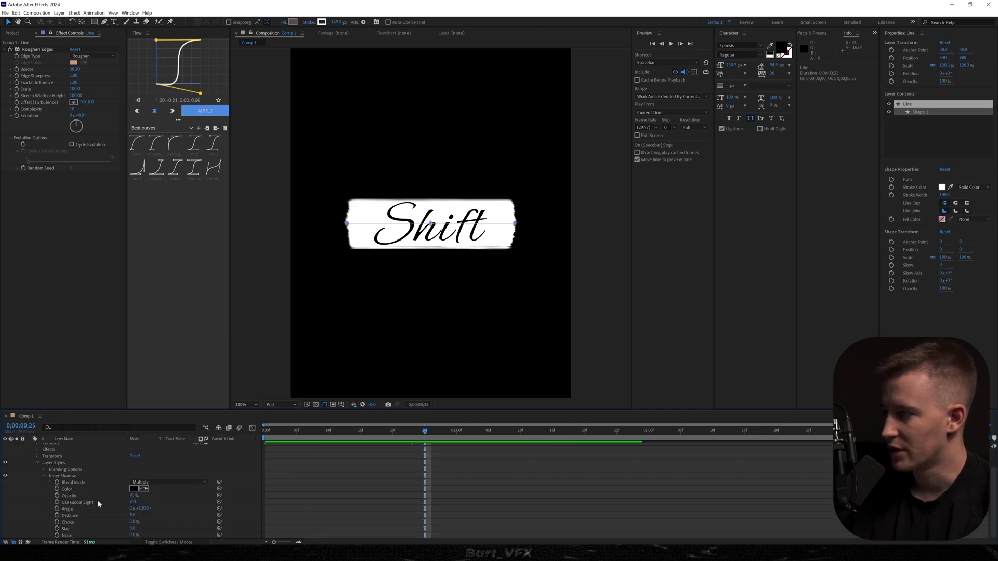
{"action": "left_click_drag", "start_coordinate": [134, 518], "coordinate": [193, 494]}
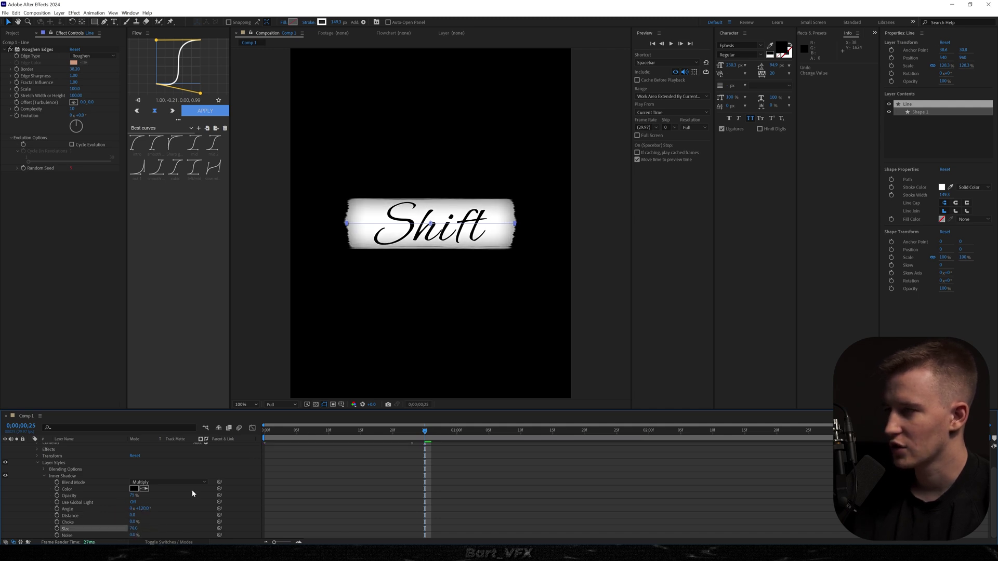
{"action": "key", "text": "h"}
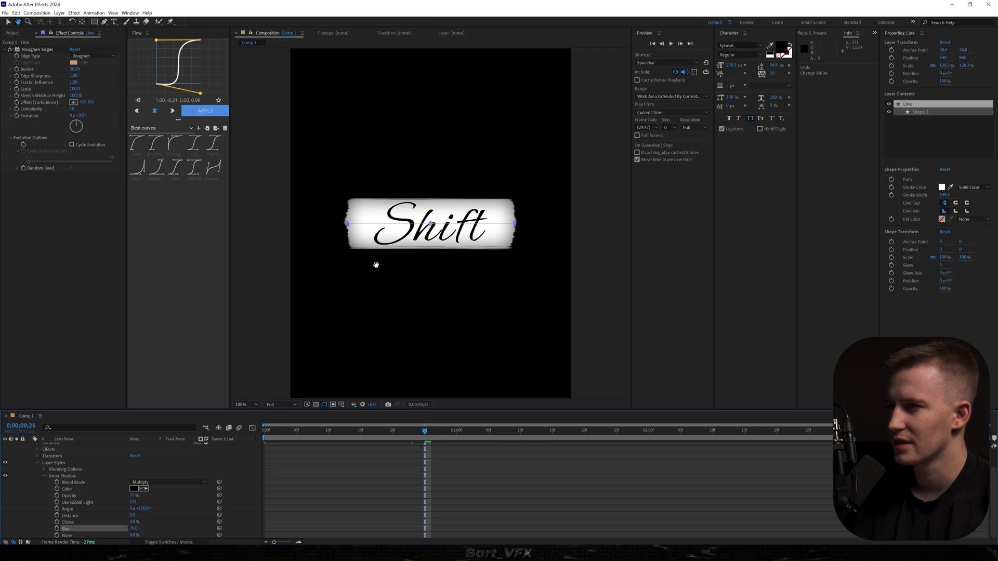
{"action": "scroll", "coordinate": [373, 254], "scroll_direction": "up", "scroll_amount": 1}
{"action": "left_click_drag", "start_coordinate": [372, 253], "coordinate": [369, 272]}
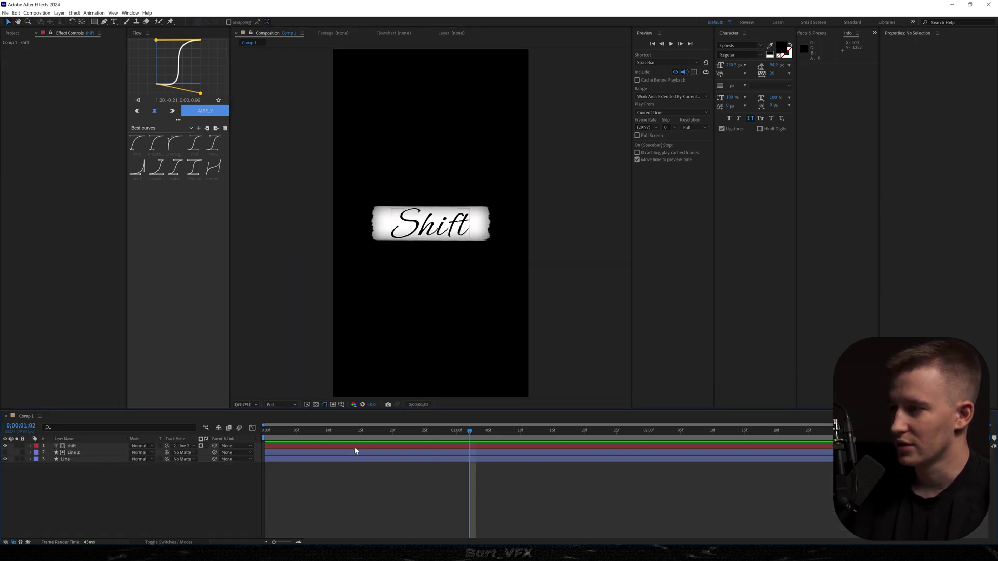
- Pre-compose the shift, Line 2 and Line layers as Text and preview the animation from the start
{"action": "left_click", "coordinate": [357, 449]}
{"action": "left_click", "coordinate": [351, 460], "text": "shift"}
{"action": "right_click", "coordinate": [345, 461]}
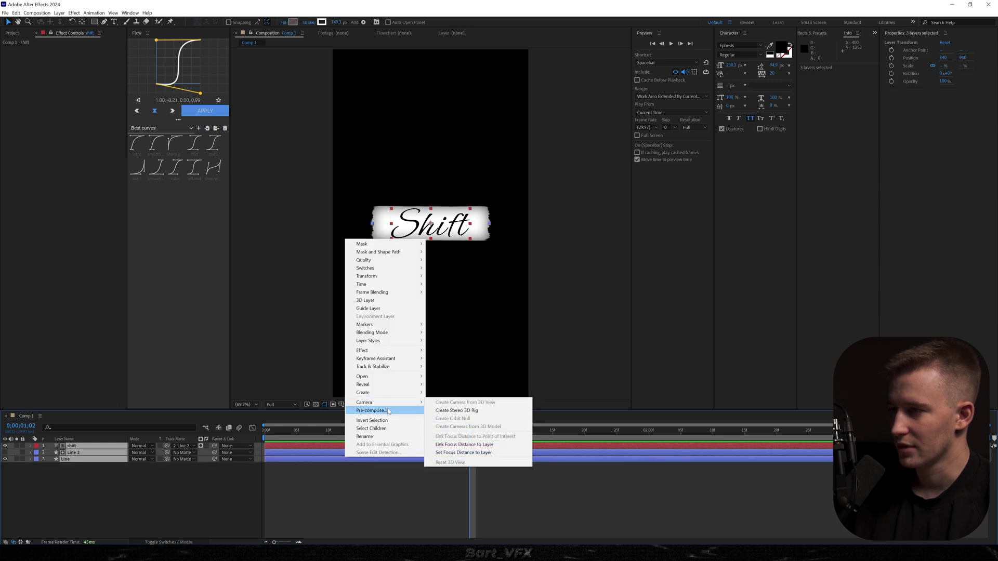
{"action": "left_click", "coordinate": [388, 411]}
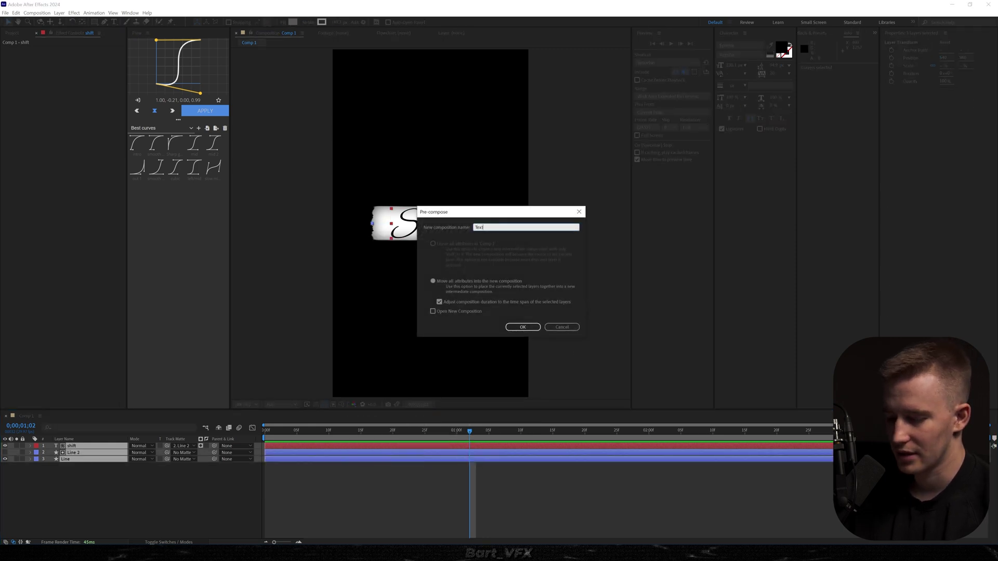
{"action": "key", "text": "Return"}
{"action": "left_click", "coordinate": [356, 481]}
{"action": "key", "text": "Home"}
{"action": "key", "text": "space"}
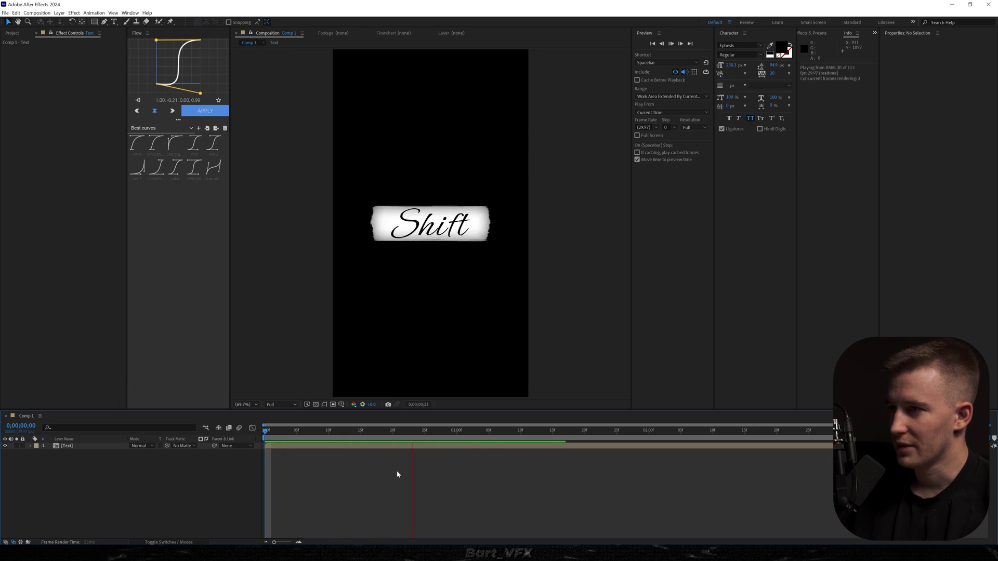
{"action": "key", "text": "space"}
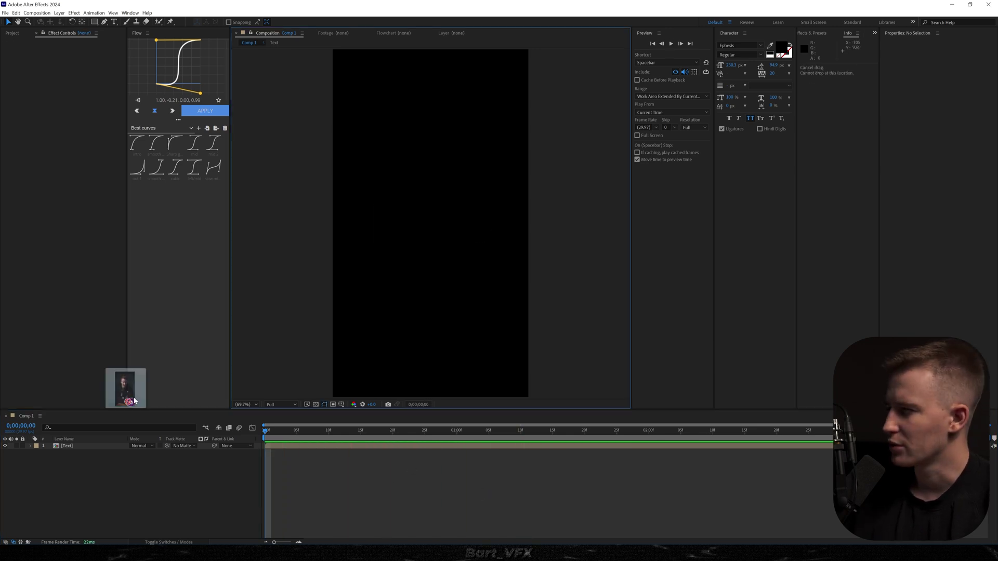
- Add the Reels 3.5 CC.mp4 footage to Comp 1 and set its scale to 50%
{"action": "left_click_drag", "start_coordinate": [134, 401], "coordinate": [315, 480]}
{"action": "key", "text": "ctrl+v"}
{"action": "key", "text": "s"}
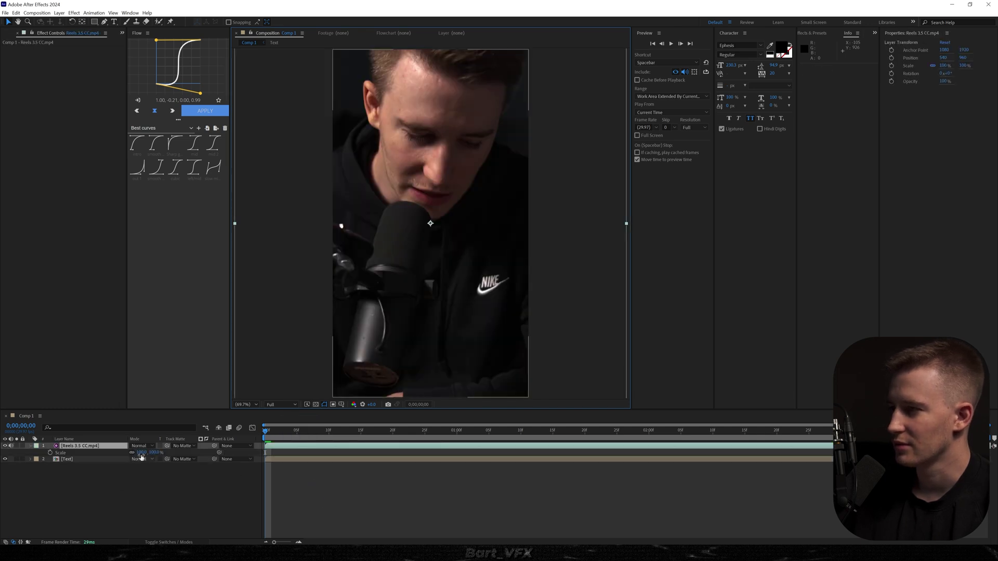
{"action": "left_click", "coordinate": [141, 453]}
{"action": "type", "text": "50"}
{"action": "key", "text": "Return"}
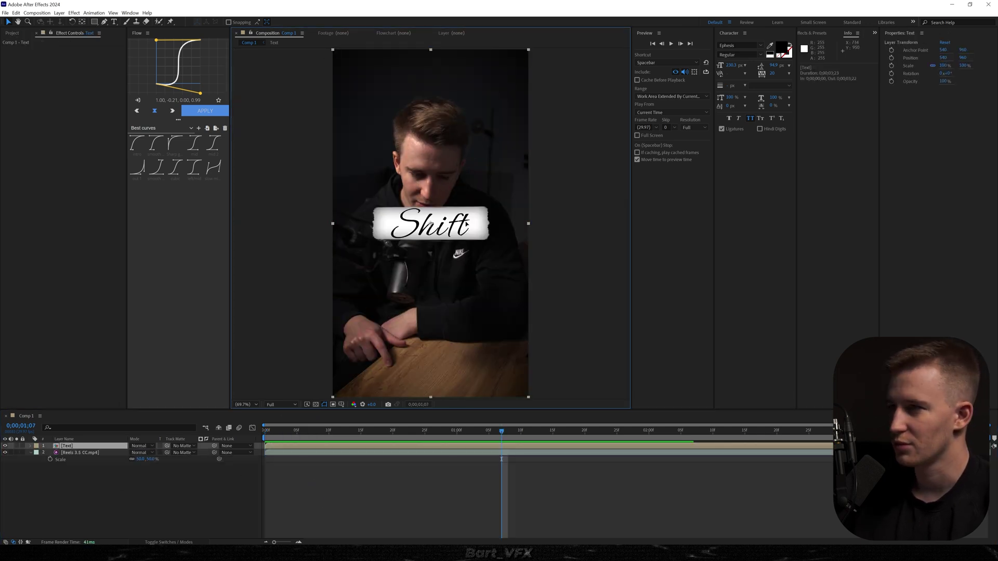
- Move the Text layer slightly down over the footage, adjust which part of the clip is used, and preview the result
{"action": "left_click_drag", "start_coordinate": [452, 227], "coordinate": [451, 246]}
{"action": "left_click", "coordinate": [88, 452]}
{"action": "key", "text": "space"}
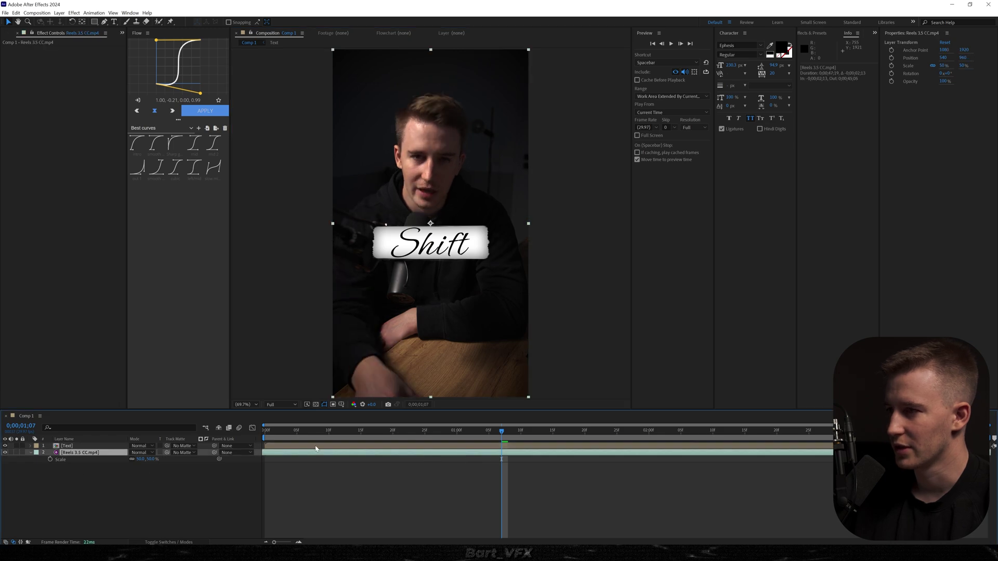
{"action": "key", "text": "Home"}
{"action": "key", "text": "space"}
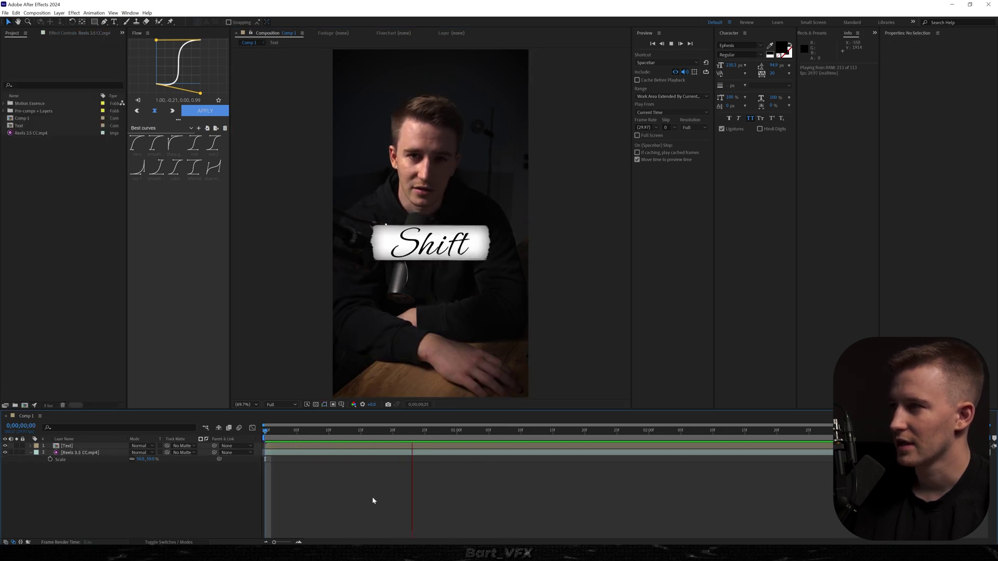
{"action": "key", "text": "space"}
- Open the Vertical Shake FHD composition from the Motion Essence pack's Shake > FHD folder
{"action": "left_click", "coordinate": [71, 221]}
{"action": "double_click", "coordinate": [14, 103]}
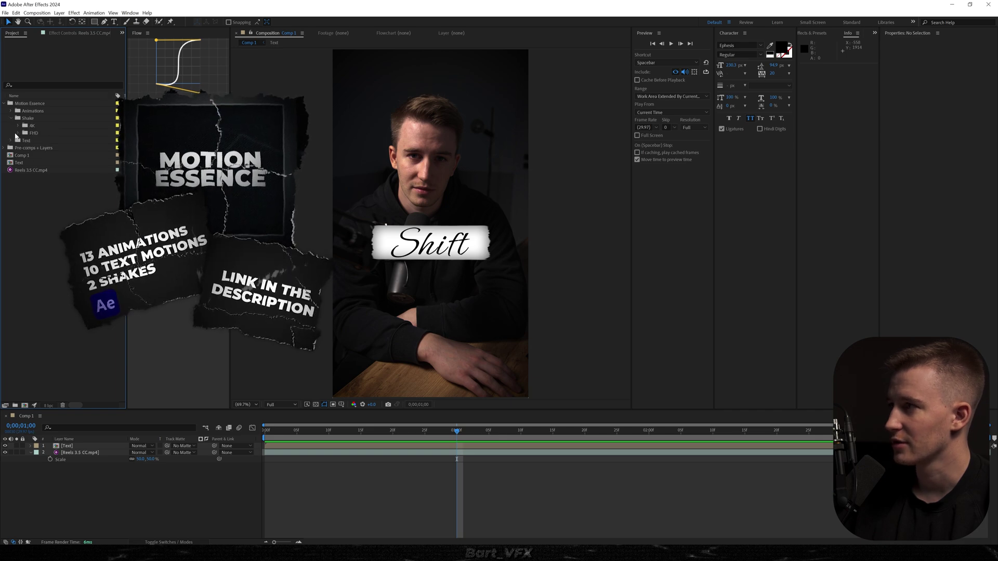
{"action": "double_click", "coordinate": [33, 133]}
{"action": "left_click", "coordinate": [48, 148]}
{"action": "double_click", "coordinate": [47, 148]}
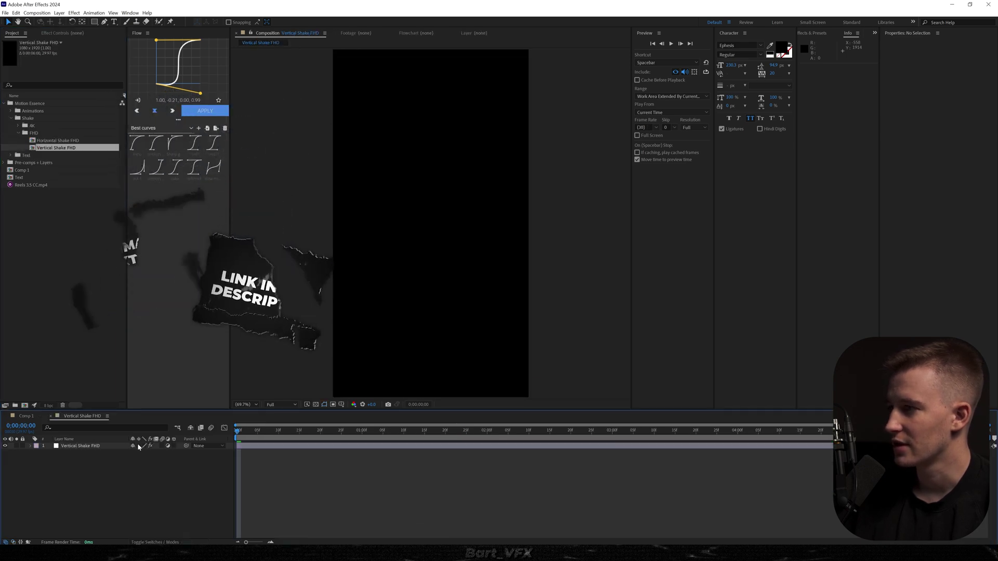
- Copy the Vertical Shake FHD layer into Comp 1 above the text and footage, and preview the shake
{"action": "left_click", "coordinate": [78, 446]}
{"action": "key", "text": "ctrl+c"}
{"action": "left_click", "coordinate": [25, 416]}
{"action": "key", "text": "ctrl+v"}
{"action": "key", "text": "Home"}
{"action": "key", "text": "space"}
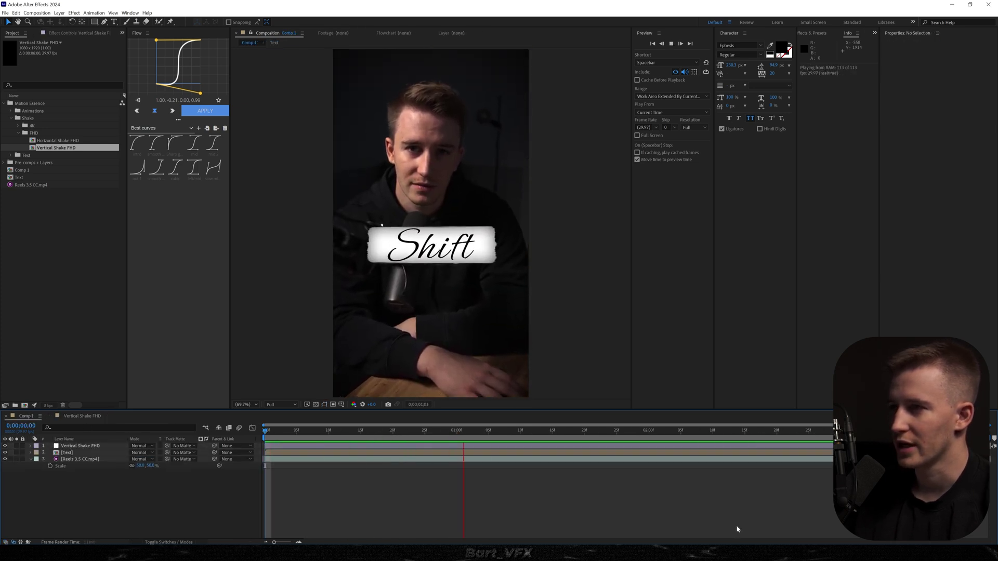
{"action": "key", "text": "space"}
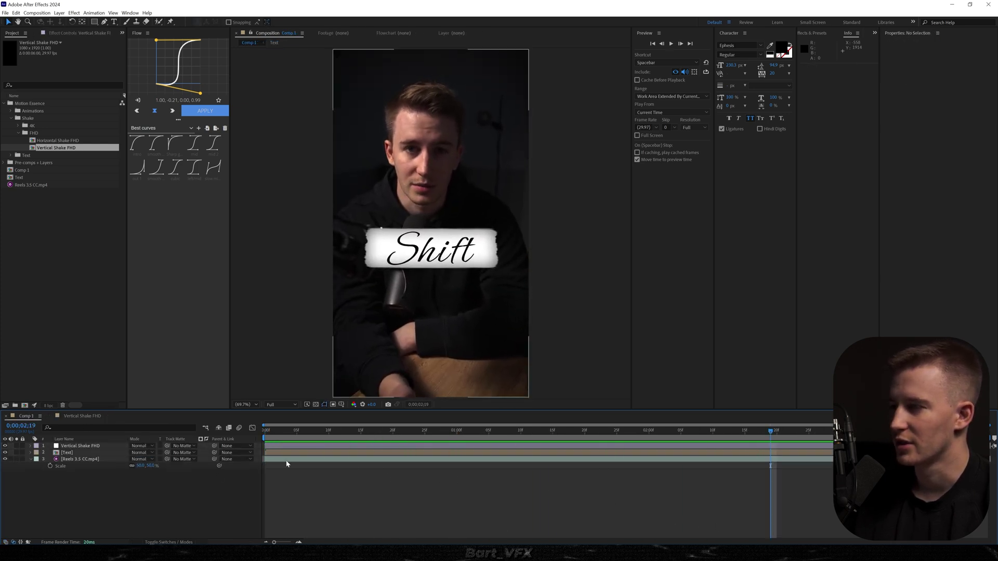
- Open the Text composition and reveal the keyframes of the Line 2 and Line layers
{"action": "double_click", "coordinate": [290, 454]}
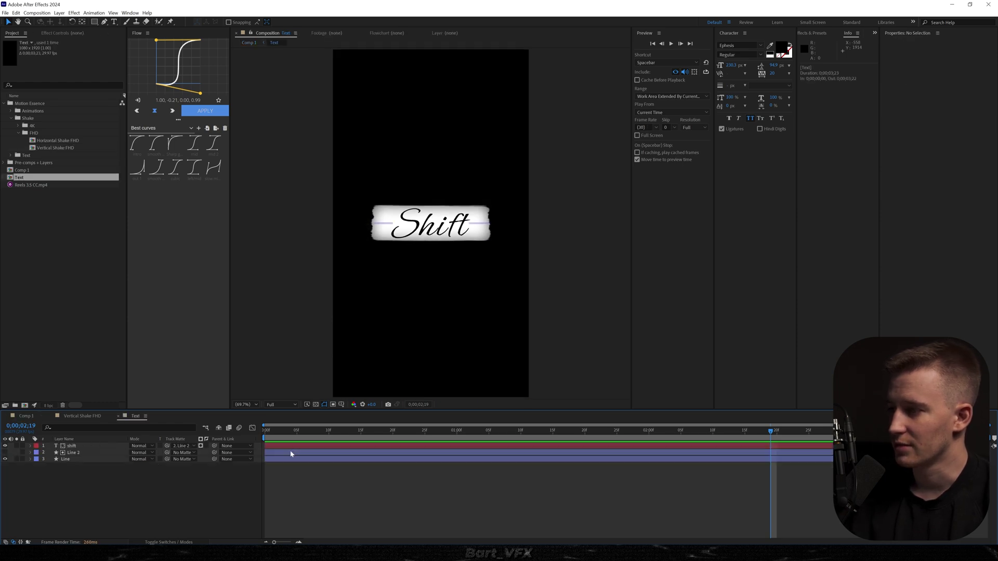
{"action": "left_click_drag", "start_coordinate": [330, 484], "coordinate": [286, 464]}
{"action": "key", "text": "u"}
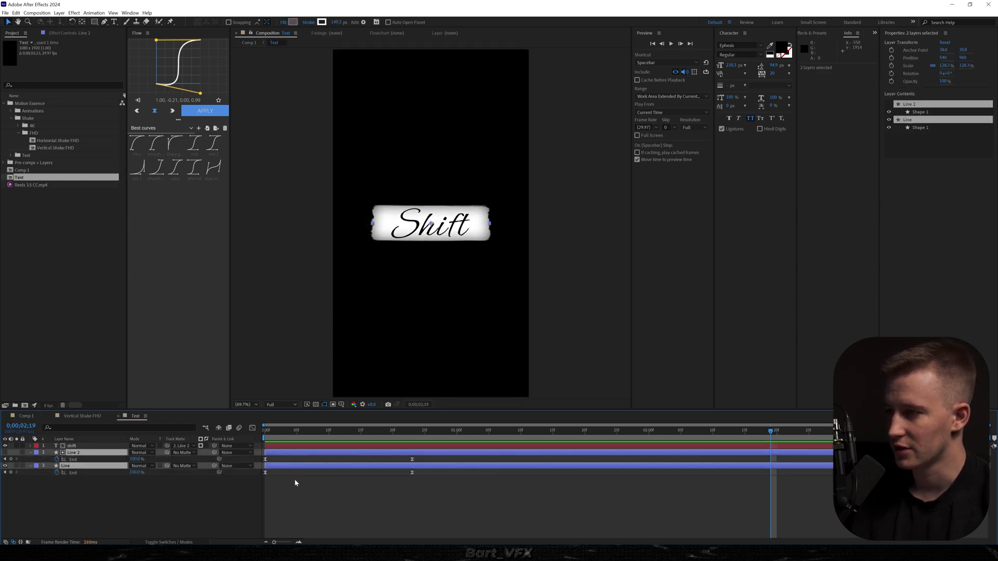
- Paste copies of both lines' End keyframes at 0;00;01;26, time-reverse them, and preview the closing animation
{"action": "left_click_drag", "start_coordinate": [432, 457], "coordinate": [262, 480]}
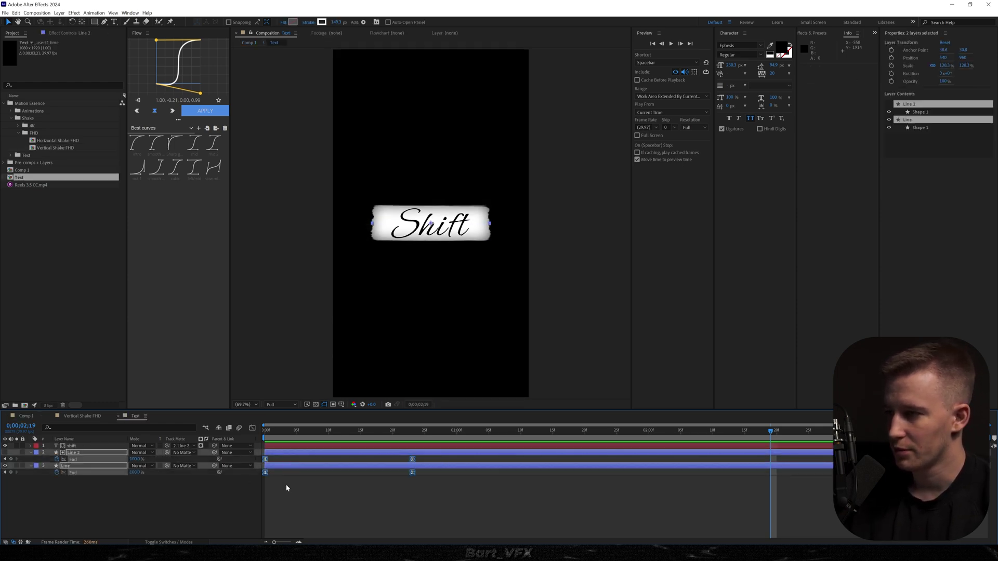
{"action": "left_click", "coordinate": [624, 431]}
{"action": "key", "text": "ctrl+v"}
{"action": "right_click", "coordinate": [624, 459]}
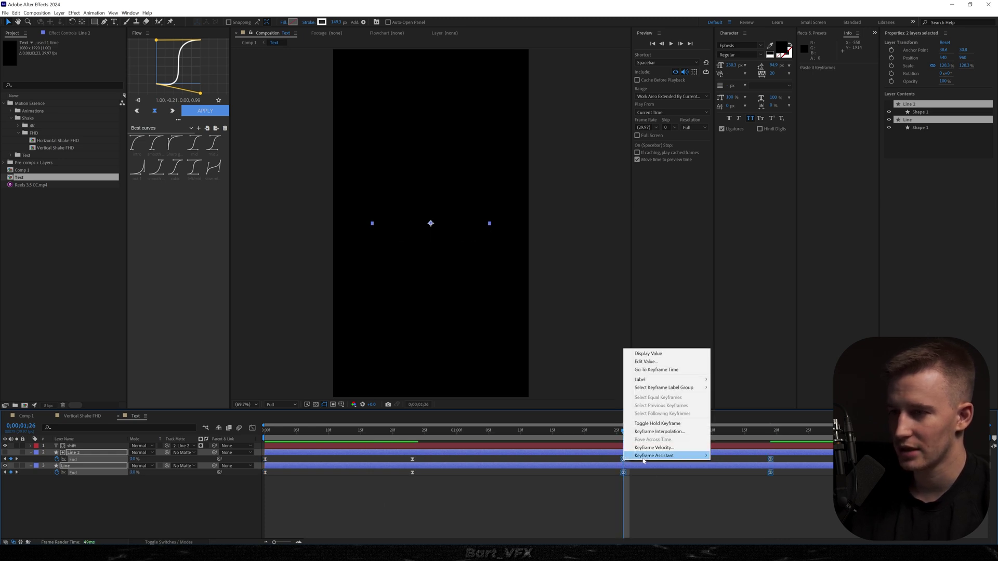
{"action": "mouse_move", "coordinate": [671, 456]}
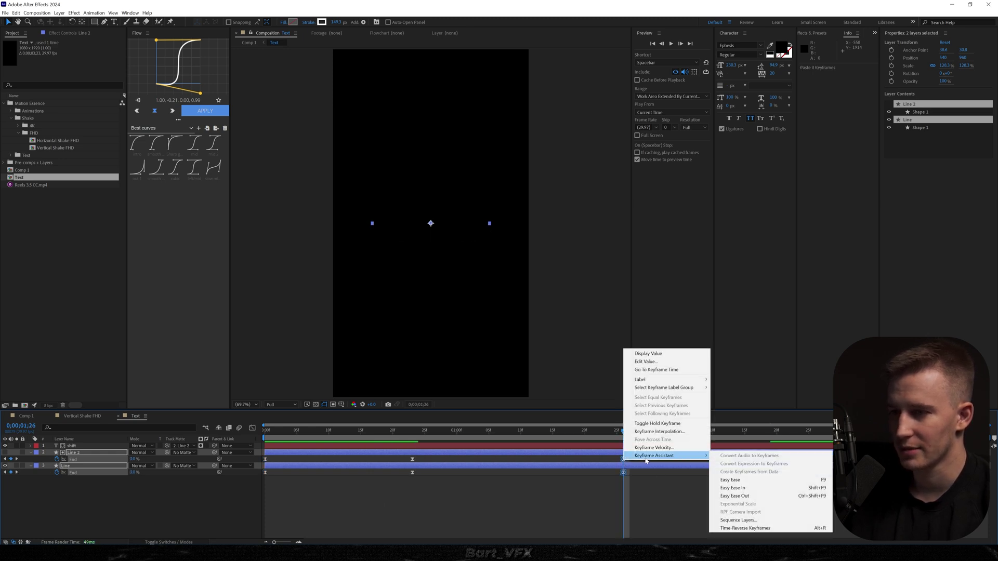
{"action": "left_click", "coordinate": [781, 529]}
{"action": "left_click", "coordinate": [550, 489]}
{"action": "key", "text": "space"}
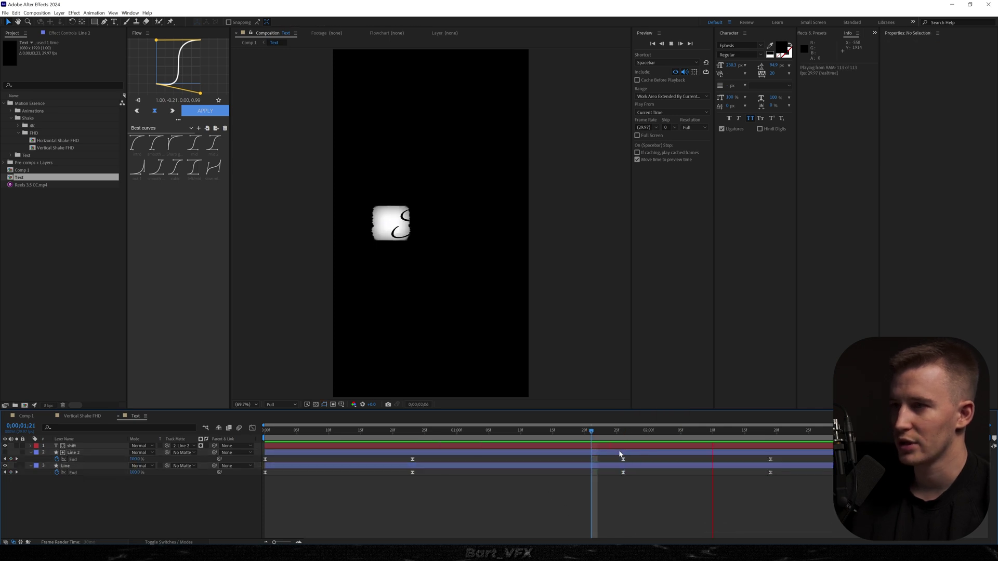
{"action": "key", "text": "space"}
- Delete the time-reversed End keyframe copies from both line layers
{"action": "left_click_drag", "start_coordinate": [630, 458], "coordinate": [802, 487]}
{"action": "key", "text": "Delete"}
{"action": "left_click", "coordinate": [531, 493]}
- Filter the timeline properties by "start" and add 0% Trim Paths Start keyframes at 0;00;01;22 on Line 2 and Line
{"action": "key", "text": "ctrl+f"}
{"action": "type", "text": "start"}
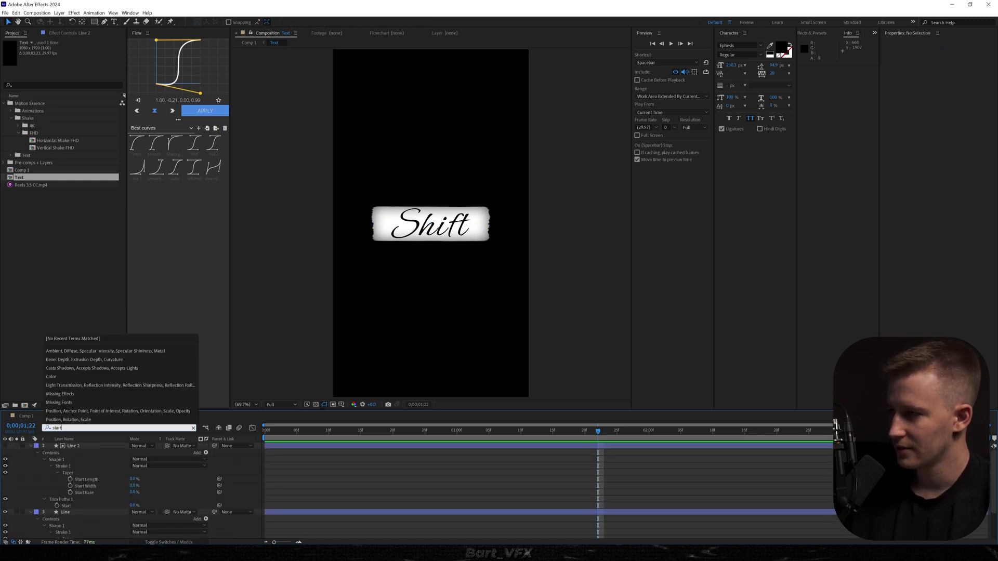
{"action": "key", "text": "Return"}
{"action": "left_click", "coordinate": [56, 507]}
{"action": "scroll", "coordinate": [55, 489], "scroll_direction": "down", "scroll_amount": 2}
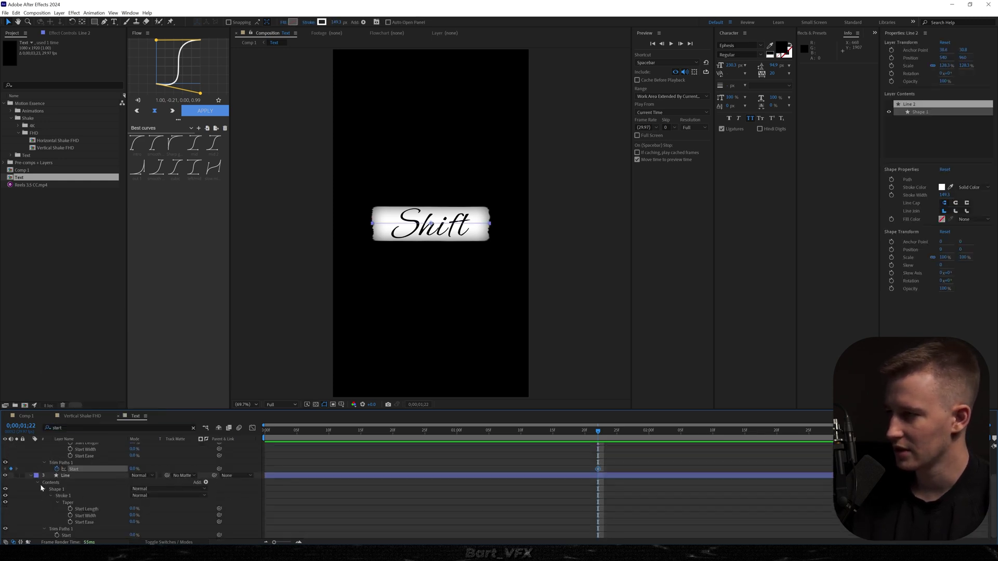
{"action": "left_click", "coordinate": [57, 536]}
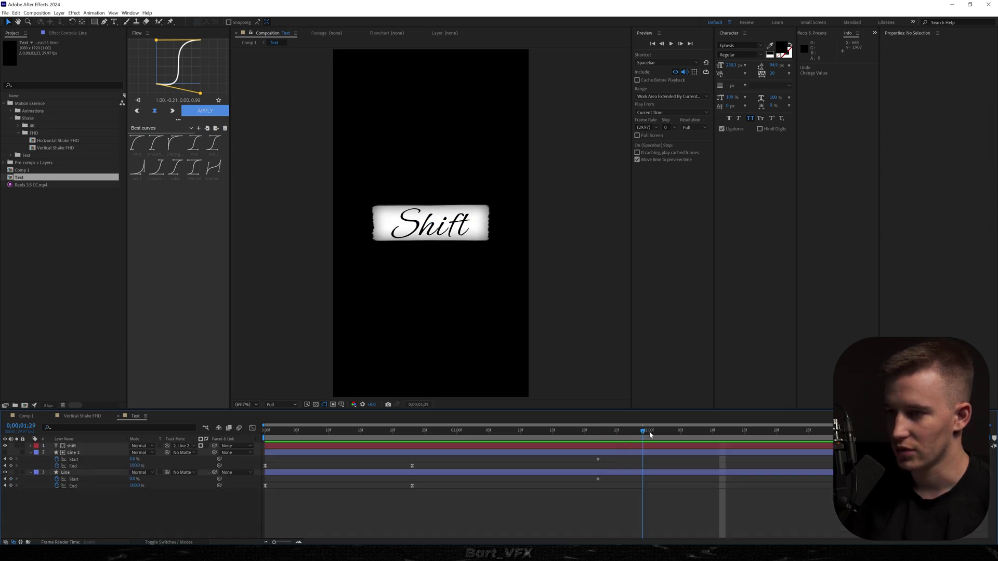
- Keyframe the Trim Paths Start value to 100% at 0;00;02;12 on both Line 2 and Line
{"action": "left_click_drag", "start_coordinate": [646, 435], "coordinate": [726, 432]}
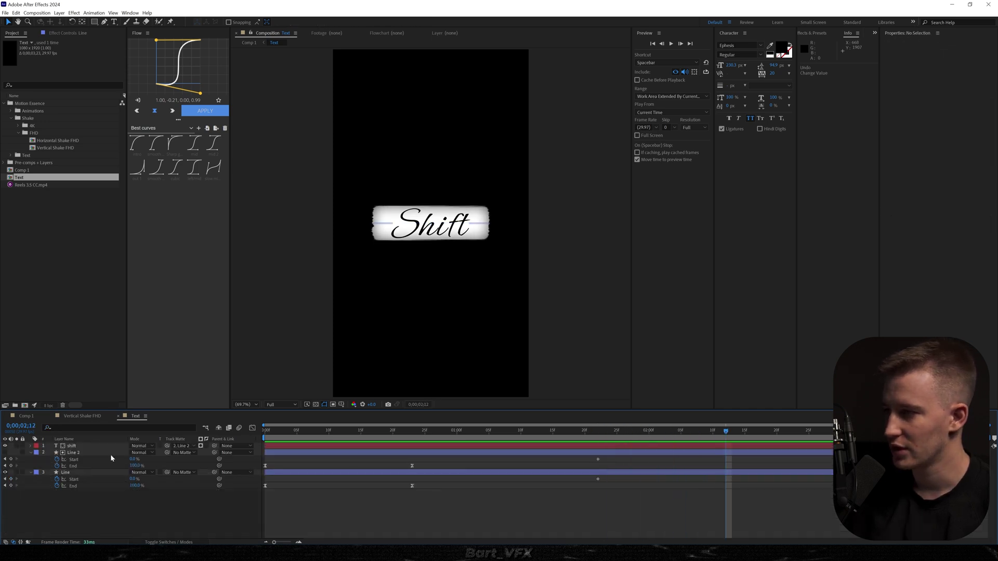
{"action": "left_click_drag", "start_coordinate": [134, 460], "coordinate": [187, 460]}
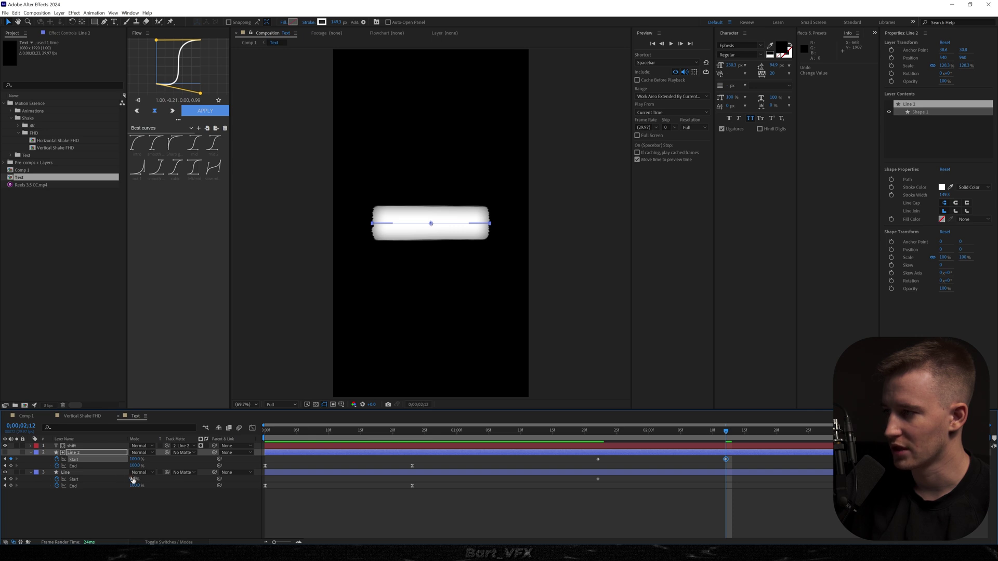
{"action": "left_click_drag", "start_coordinate": [132, 480], "coordinate": [187, 480]}
- Apply the "mid" easing curve to all Start keyframes of both line layers and preview the exit animation
{"action": "left_click_drag", "start_coordinate": [741, 458], "coordinate": [587, 482]}
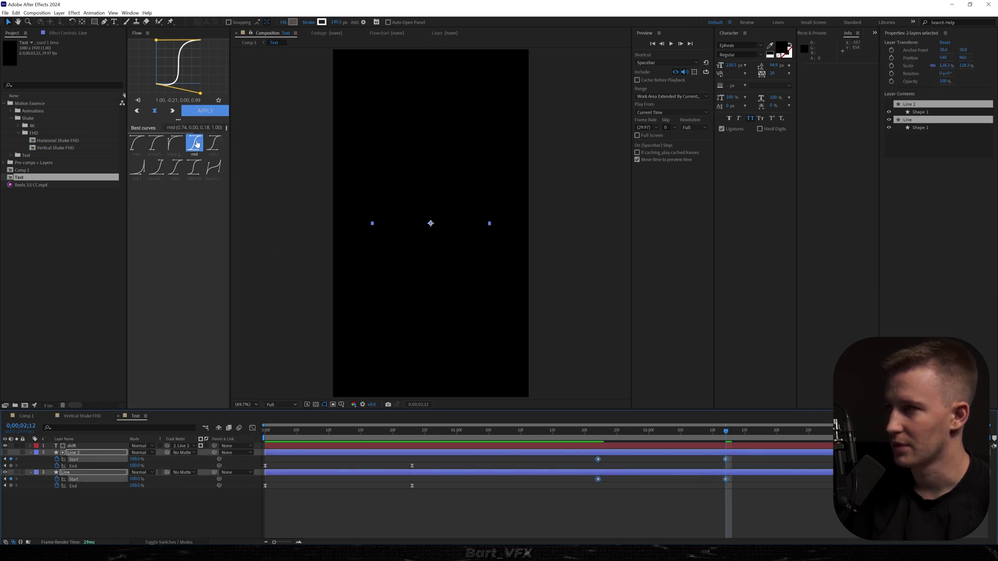
{"action": "left_click", "coordinate": [197, 144]}
{"action": "key", "text": "space"}
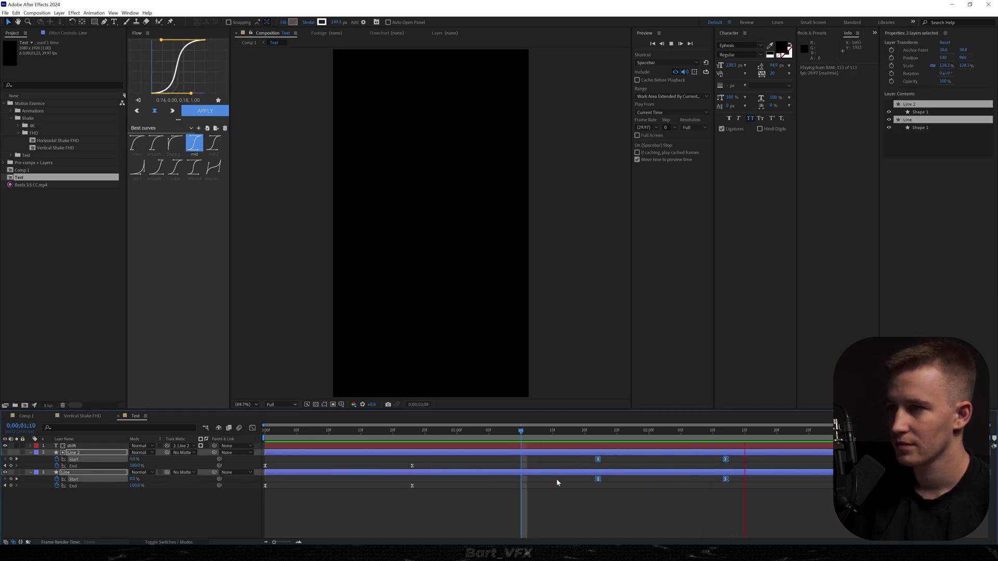